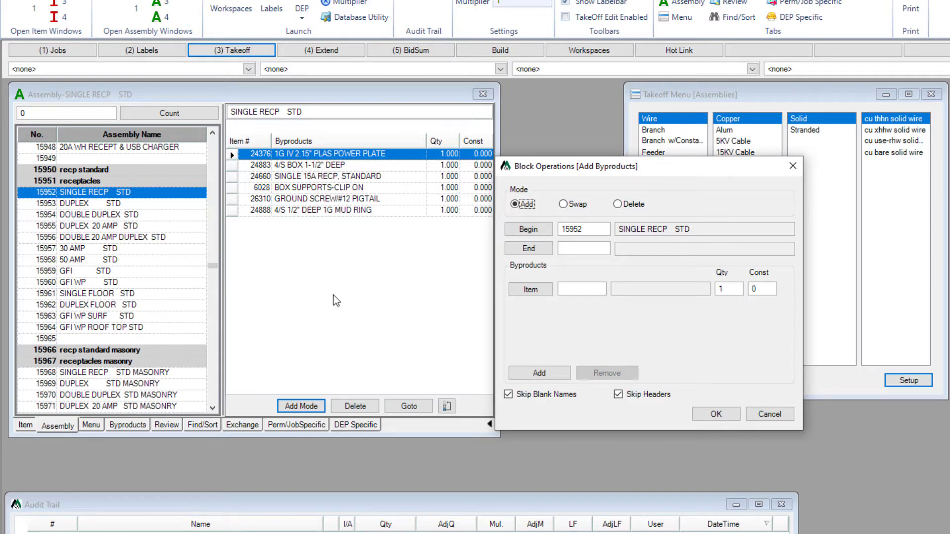
# Step: Switch the block operation to Swap and set its end assembly to 15960 GFI WP STD
pyautogui.click(571, 205)
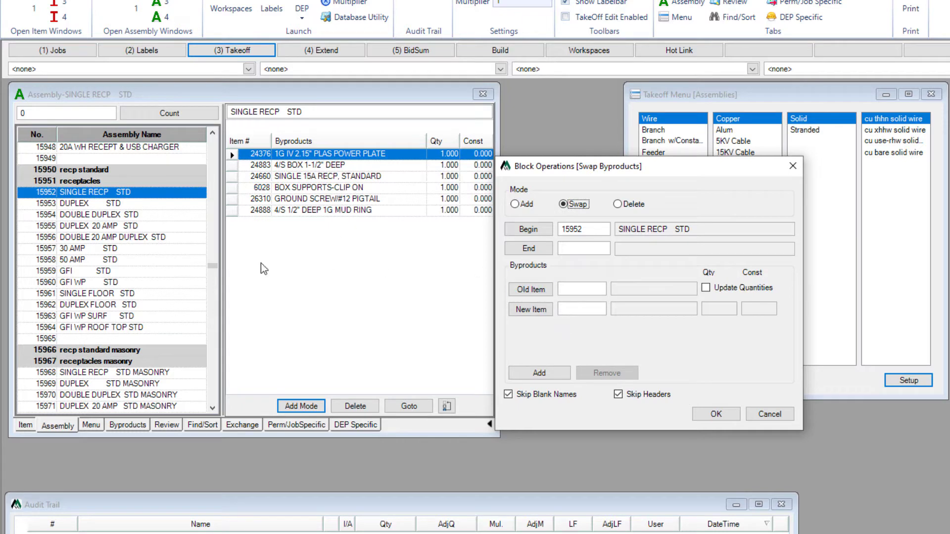
pyautogui.click(122, 283)
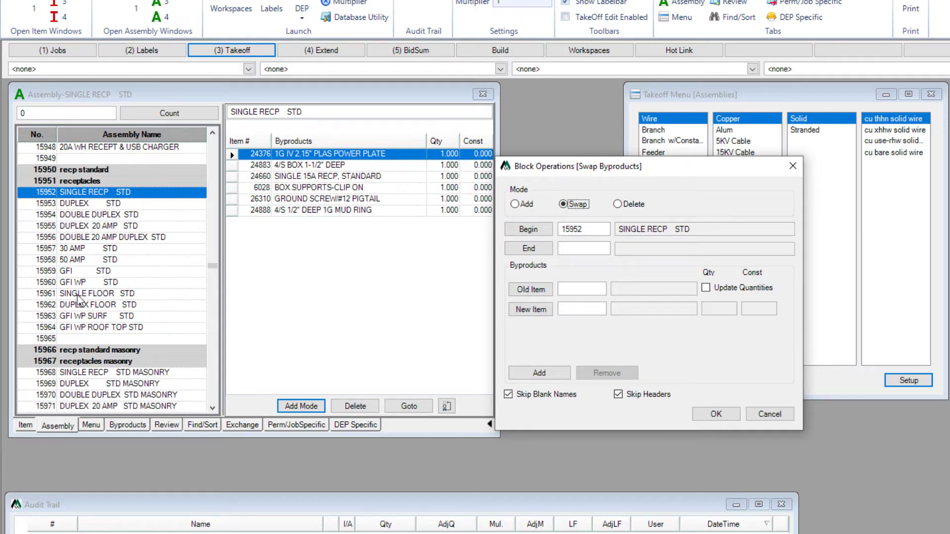
pyautogui.click(529, 248)
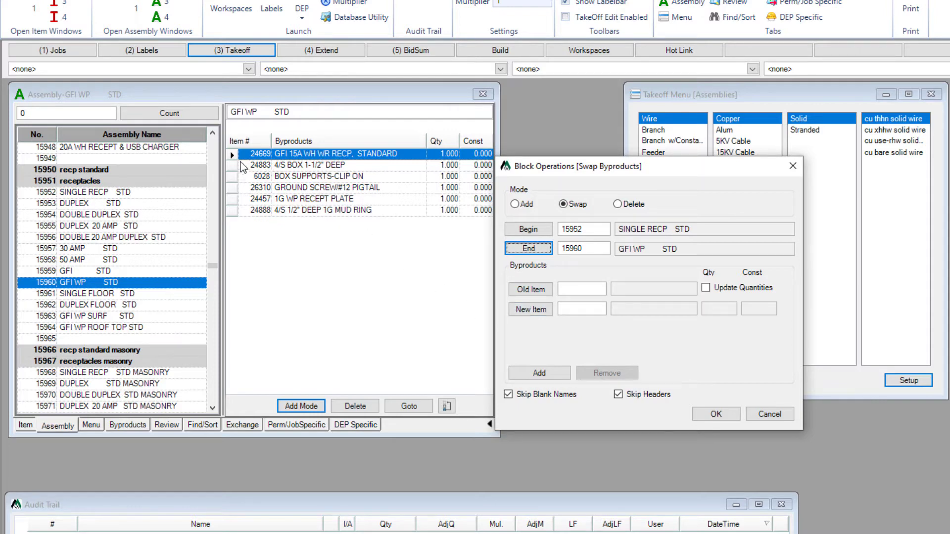
# Step: Load byproduct 24883 4/S BOX 1-1/2" DEEP as both the old and the new item of the swap
pyautogui.click(239, 167)
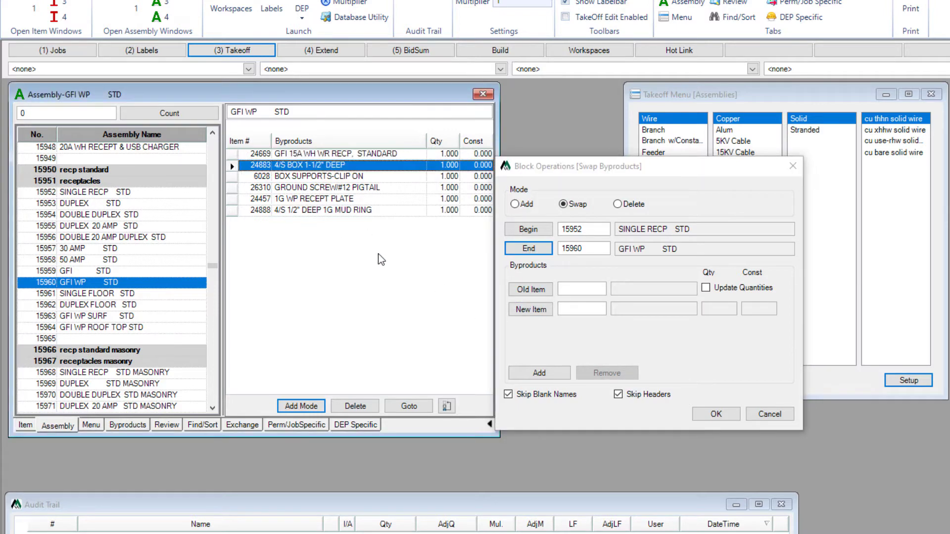
pyautogui.click(531, 289)
pyautogui.click(531, 310)
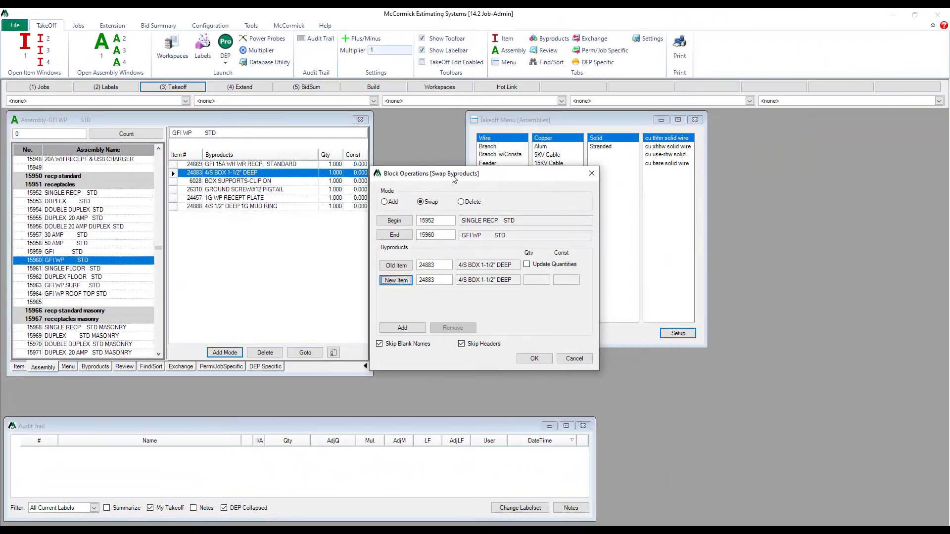
# Step: Find 24884 4/S BOX 2-1/8" DEEP in the item database, make it the new item and run the byproduct swap
pyautogui.moveTo(529, 208); pyautogui.dragTo(739, 206)
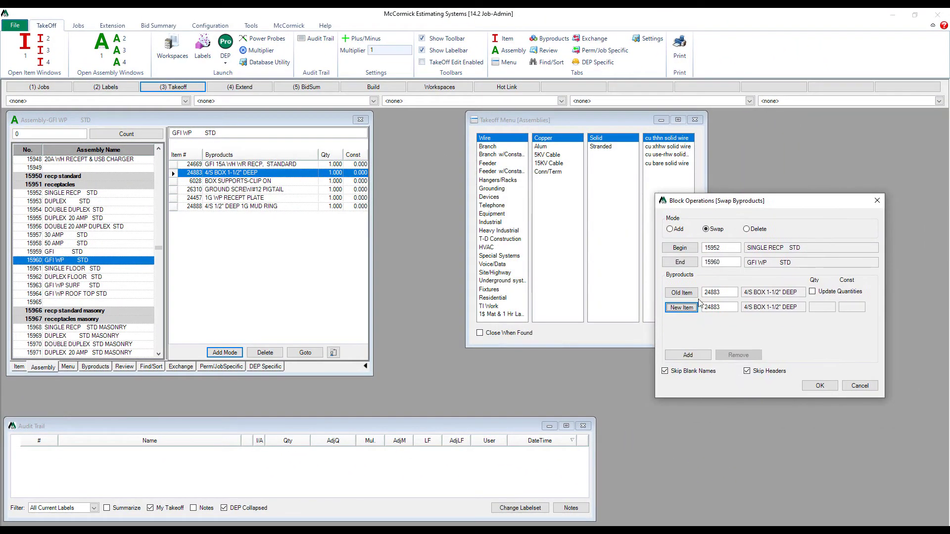
pyautogui.click(298, 352)
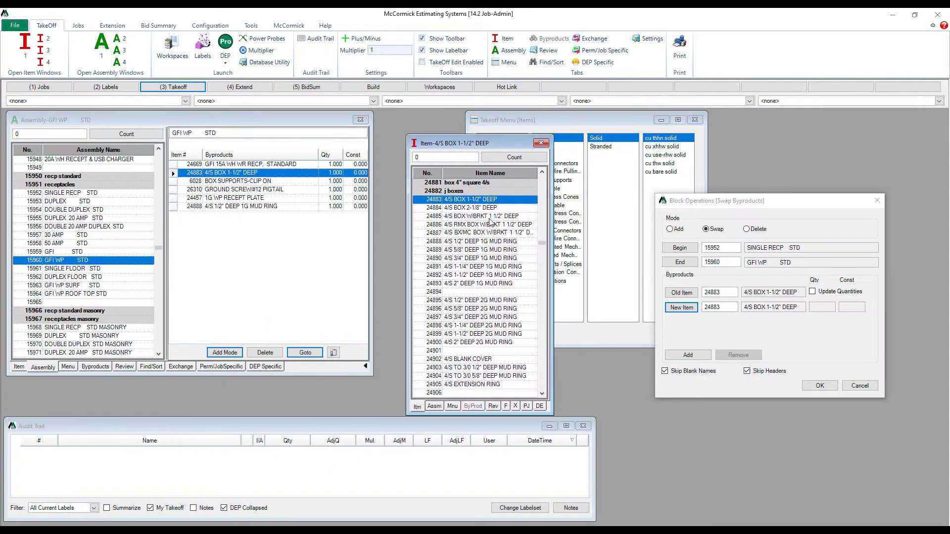
pyautogui.click(467, 208)
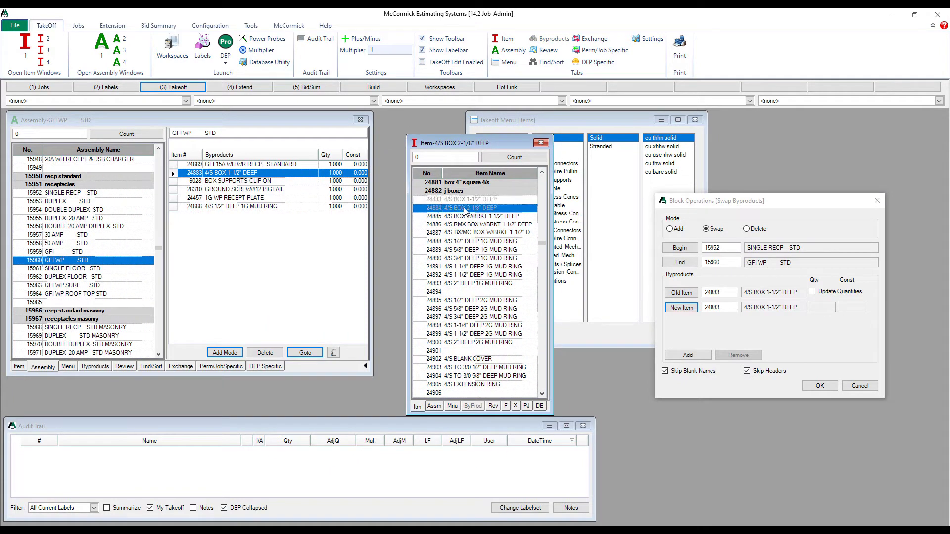
pyautogui.click(681, 307)
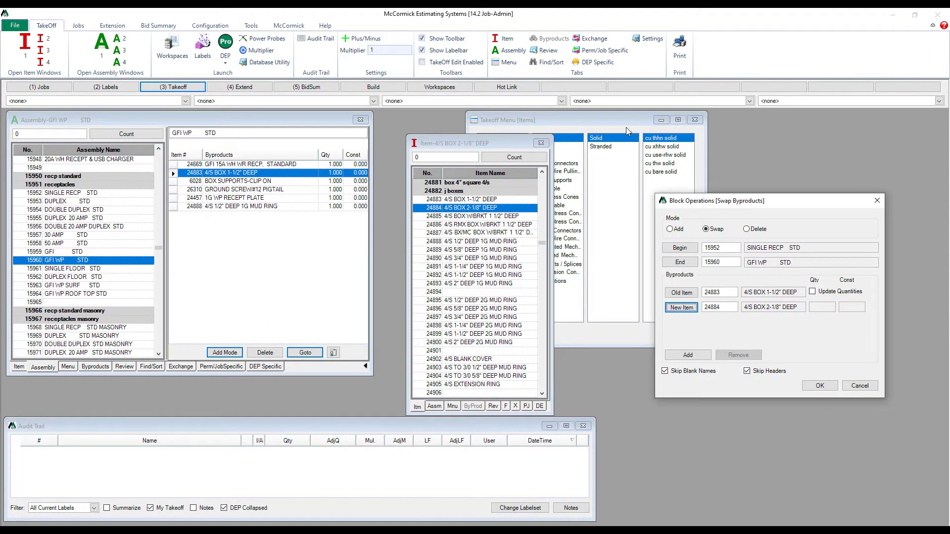
pyautogui.click(541, 143)
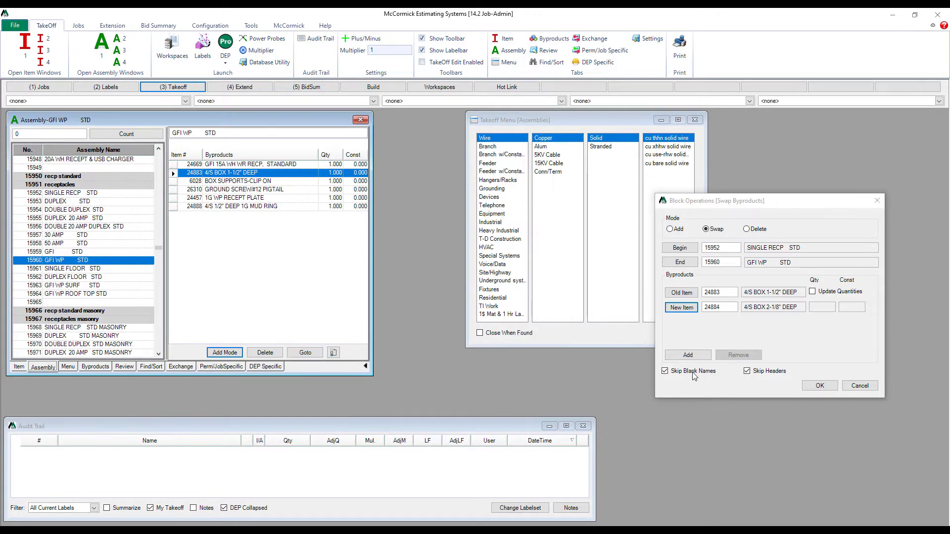
pyautogui.click(819, 387)
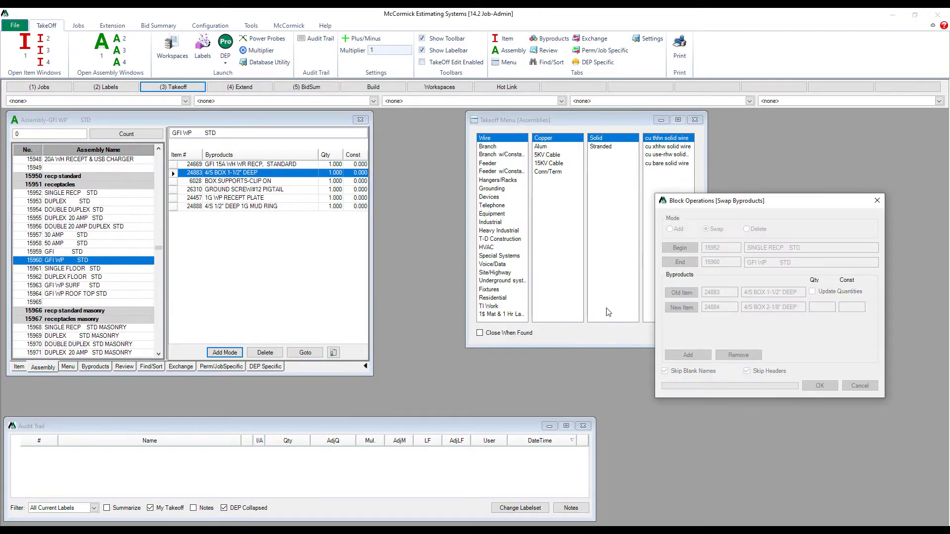
# Step: Check the box byproduct in the SINGLE RECP, DUPLEX, DOUBLE DUPLEX and DUPLEX 20 AMP STD assemblies
pyautogui.click(68, 193)
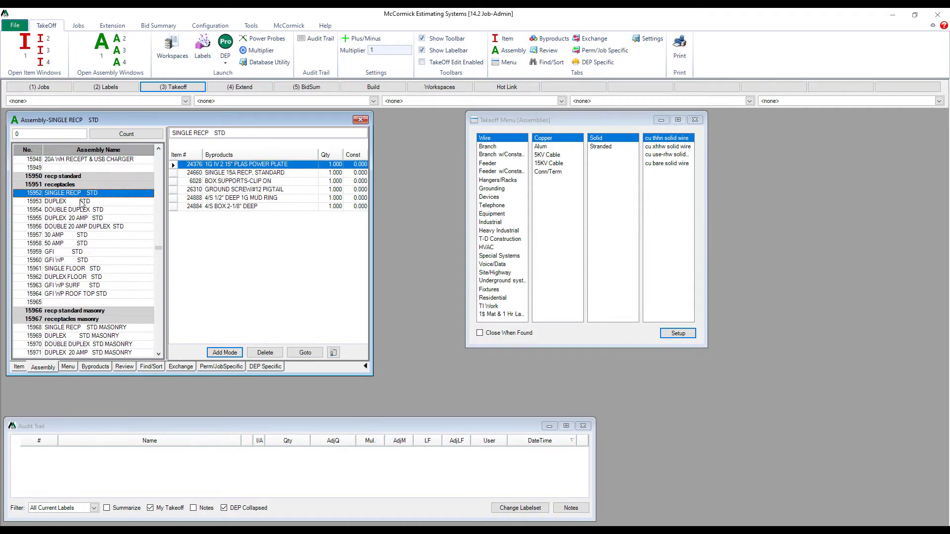
pyautogui.click(79, 201)
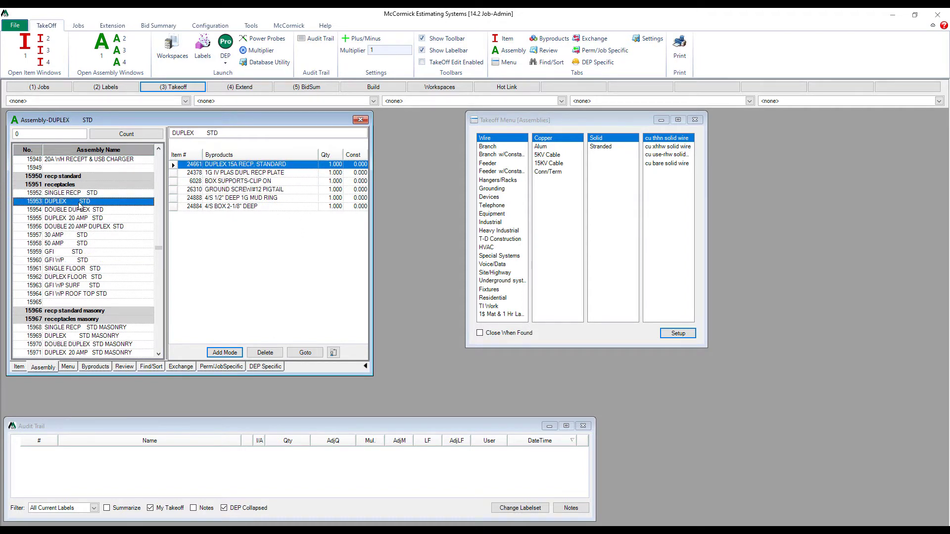
pyautogui.click(176, 207)
pyautogui.click(104, 213)
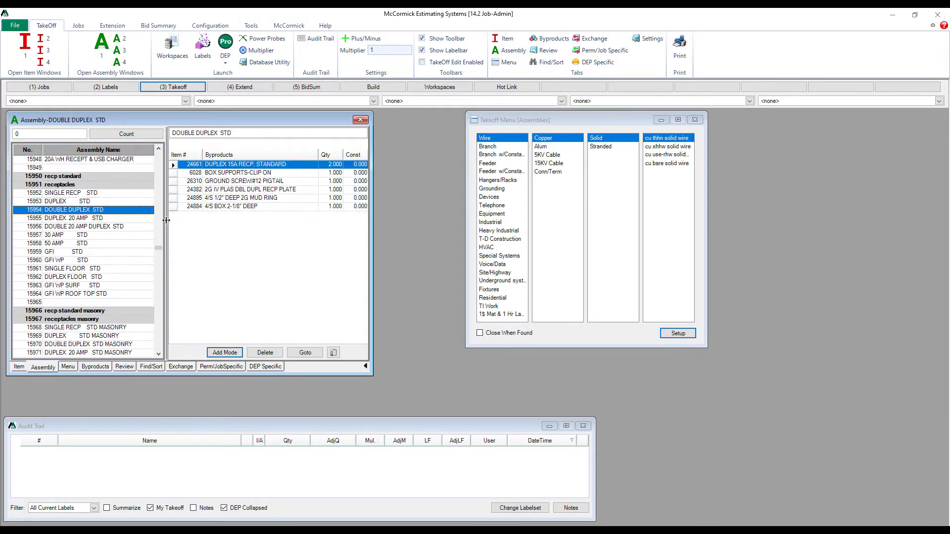
pyautogui.click(173, 207)
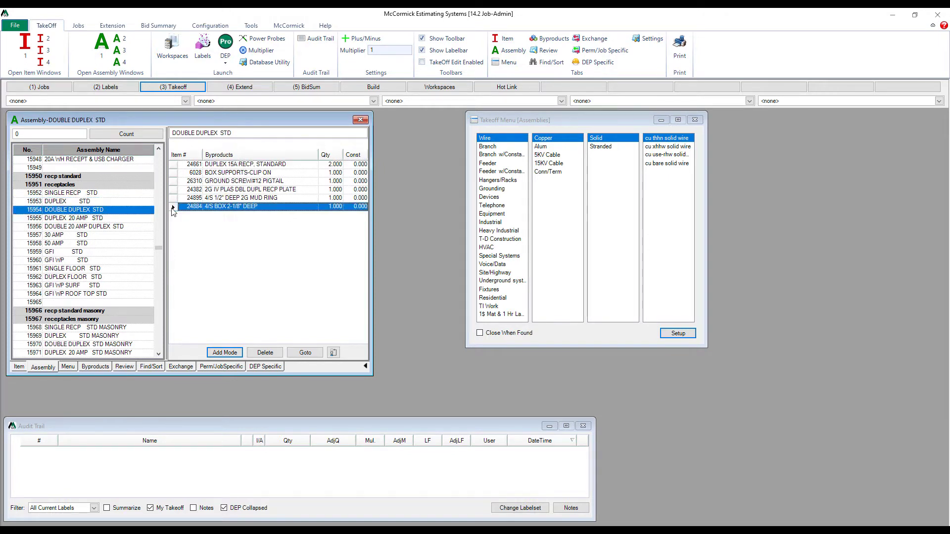
pyautogui.click(75, 219)
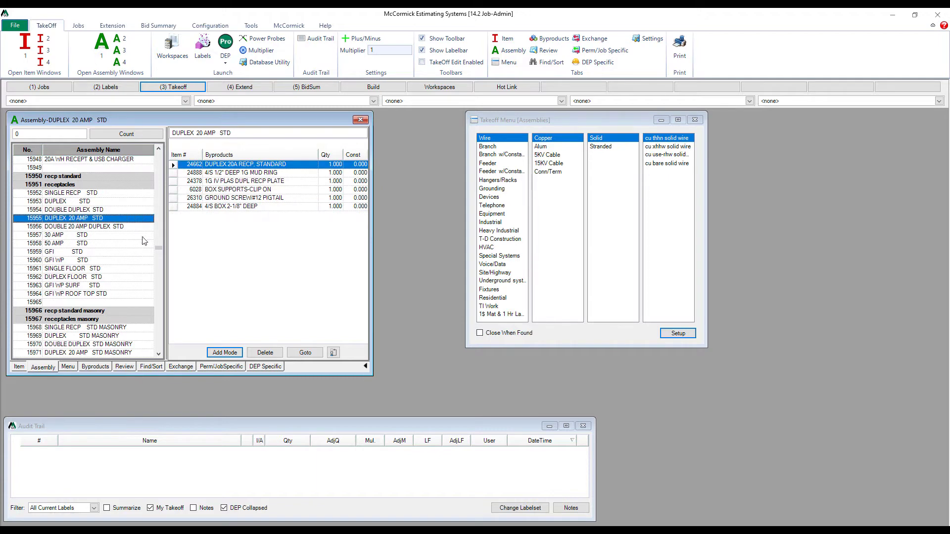
pyautogui.click(173, 207)
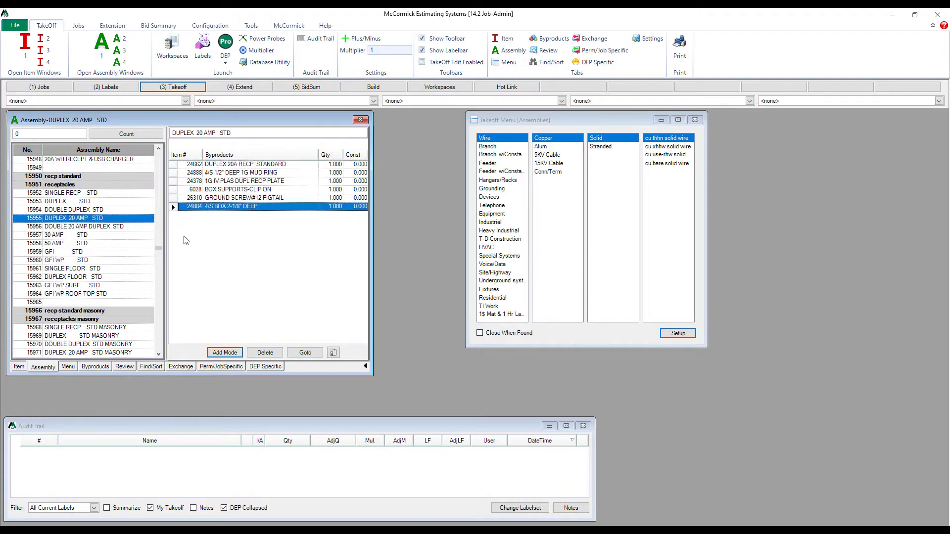
# Step: In the DUPLEX STD byproduct order, move the 4/S 1/2" DEEP 1G MUD RING up to just below DUPLEX 15A RECP, STANDARD
pyautogui.click(56, 202)
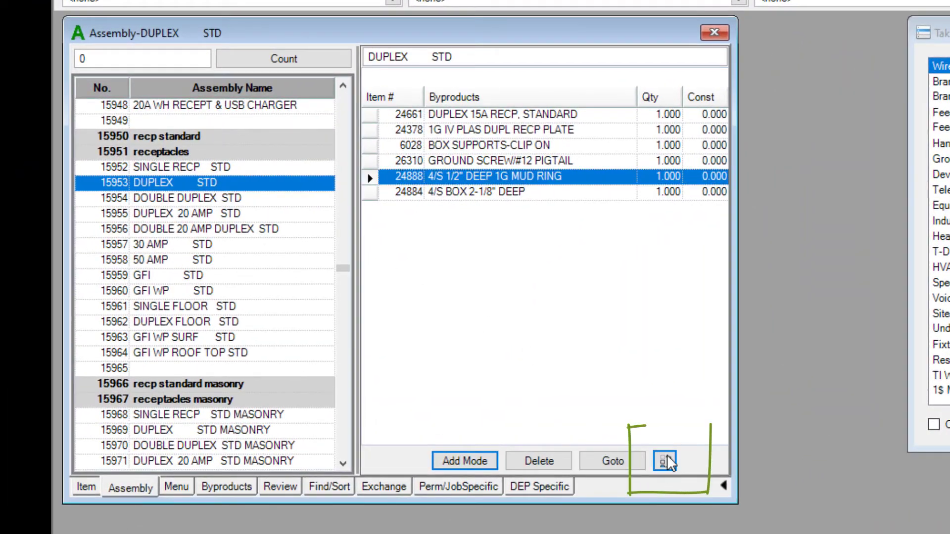
pyautogui.click(665, 461)
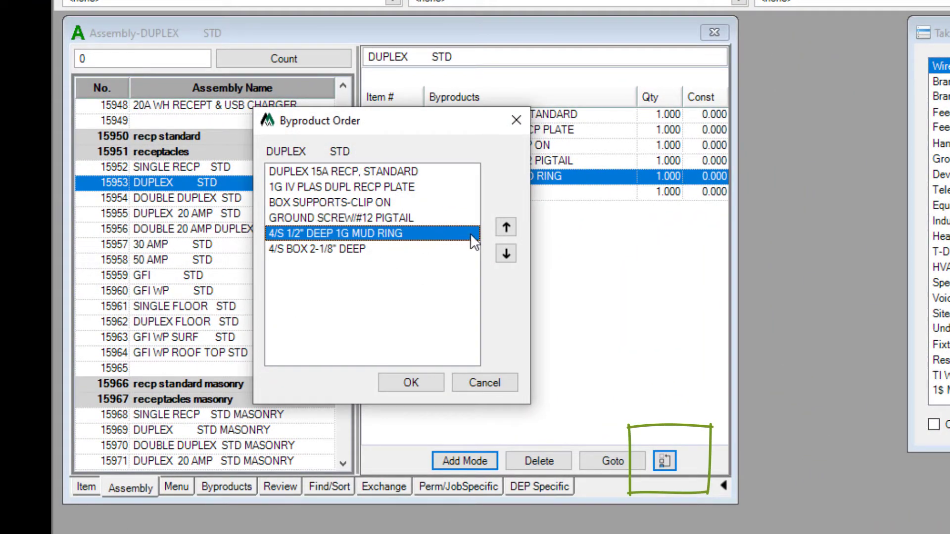
pyautogui.click(507, 226)
pyautogui.click(507, 227)
pyautogui.click(506, 226)
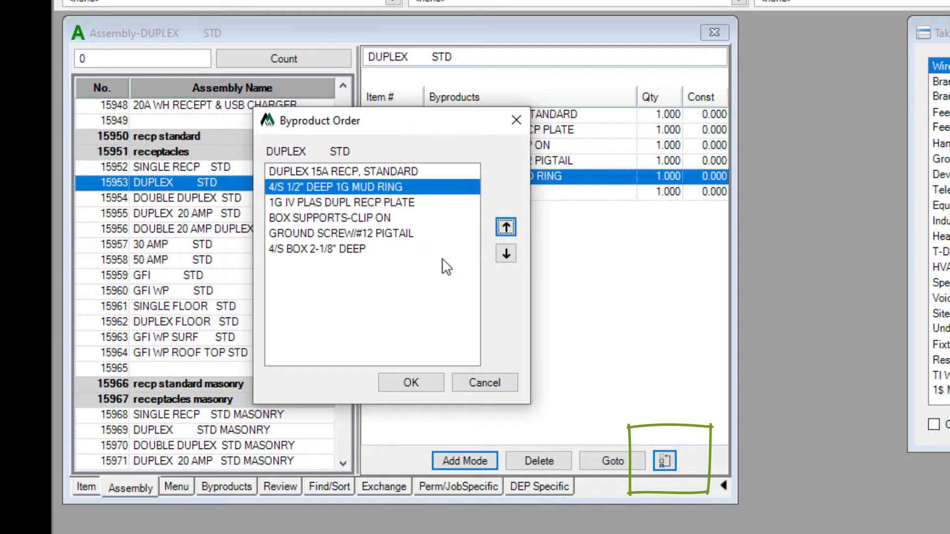
# Step: Move 4/S BOX 2-1/8" DEEP up the byproduct order to just above the mud ring
pyautogui.click(349, 250)
pyautogui.click(505, 227)
pyautogui.click(505, 227)
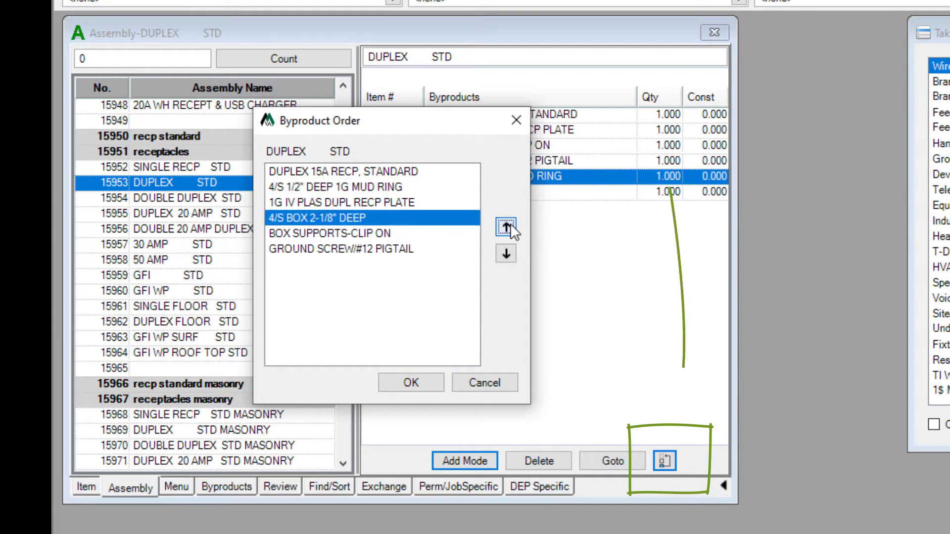
pyautogui.click(505, 227)
pyautogui.click(505, 226)
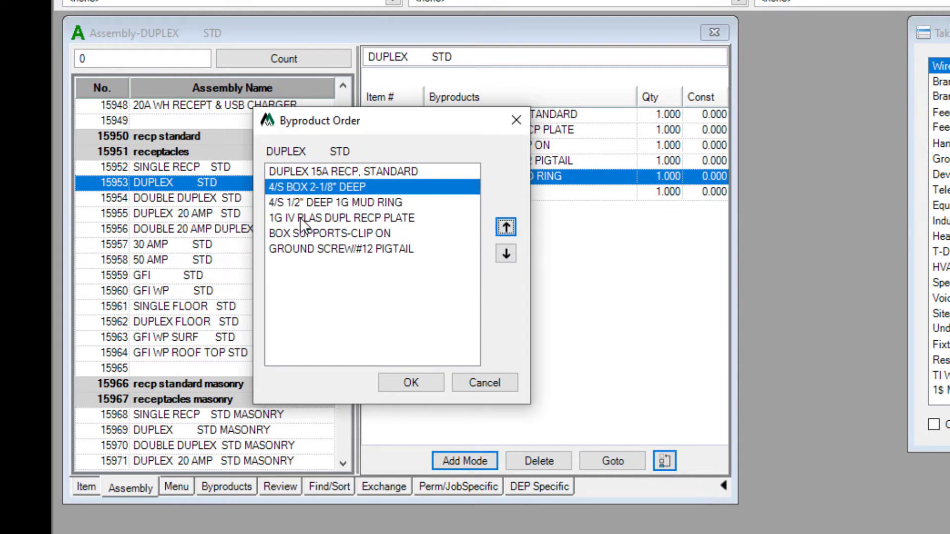
# Step: Move 1G IV PLAS DUPL RECP PLATE up to second place and accept the new byproduct order
pyautogui.click(343, 218)
pyautogui.click(507, 226)
pyautogui.click(507, 226)
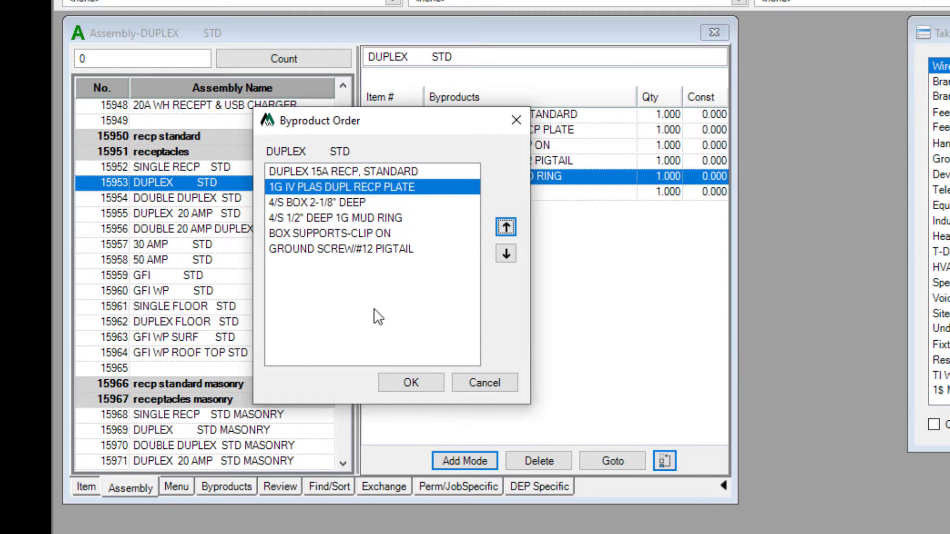
pyautogui.click(429, 383)
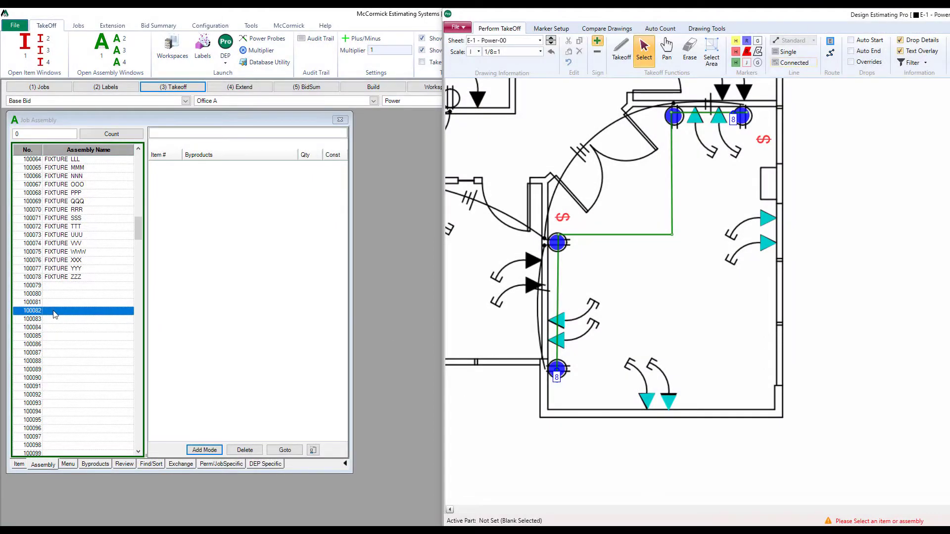
# Step: Name the blank job assembly 100082 "Office A" and select all the office's takeoff parts on the E-1 Power drawing
pyautogui.click(163, 132)
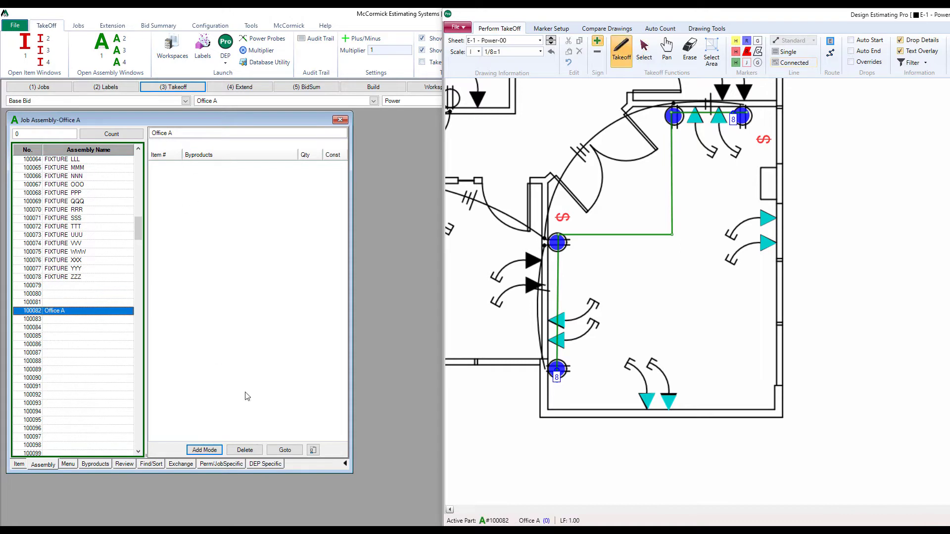
pyautogui.click(644, 50)
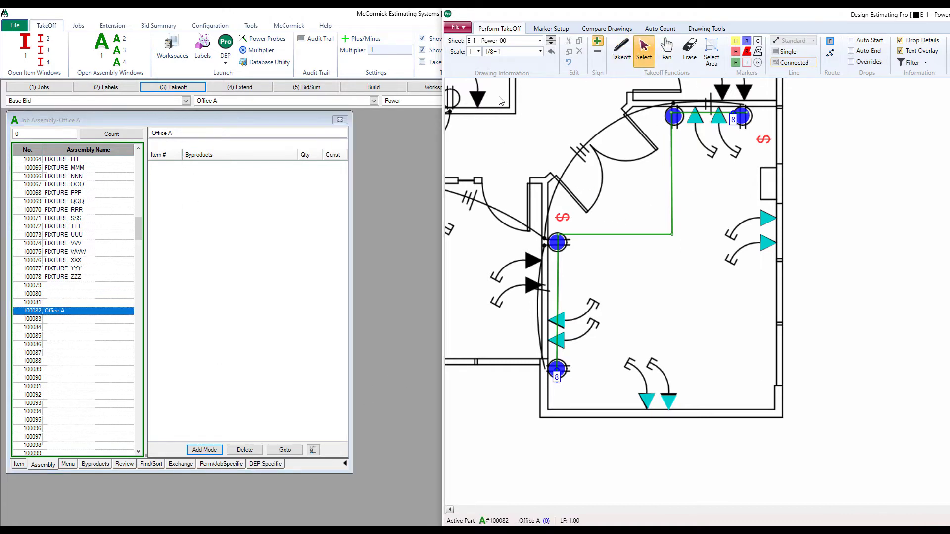
pyautogui.moveTo(526, 89)
pyautogui.mouseDown()
pyautogui.moveTo(536, 216)
pyautogui.moveTo(587, 393)
pyautogui.moveTo(760, 441)
pyautogui.moveTo(824, 435)
pyautogui.moveTo(836, 439)
pyautogui.moveTo(830, 448)
pyautogui.mouseUp()
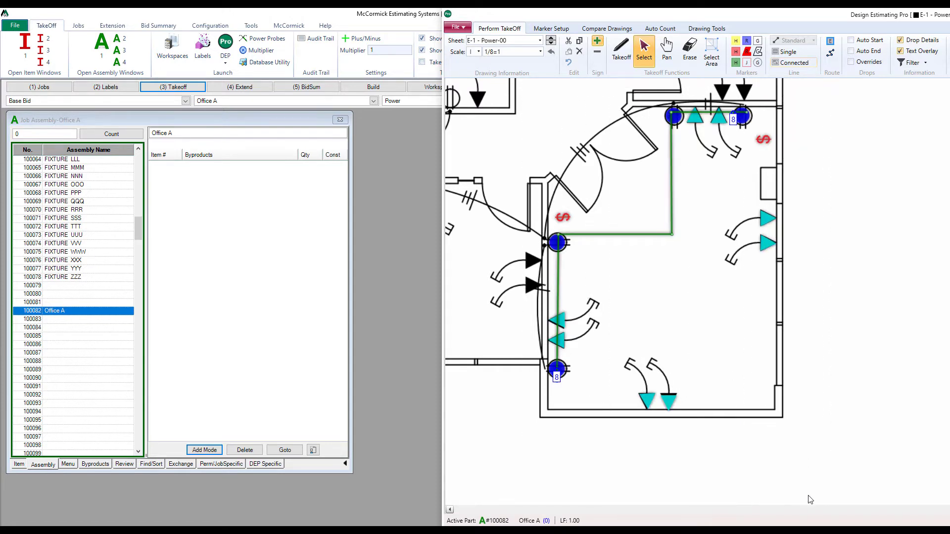
# Step: Send the selected takeoff to the Office A assembly, combining duplicate byproducts for all transferred items
pyautogui.rightClick(561, 252)
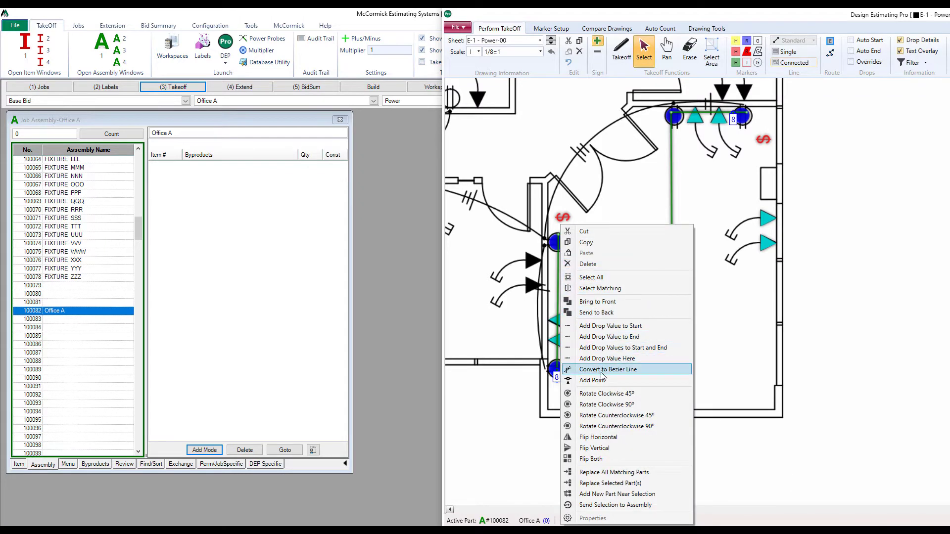
pyautogui.click(683, 510)
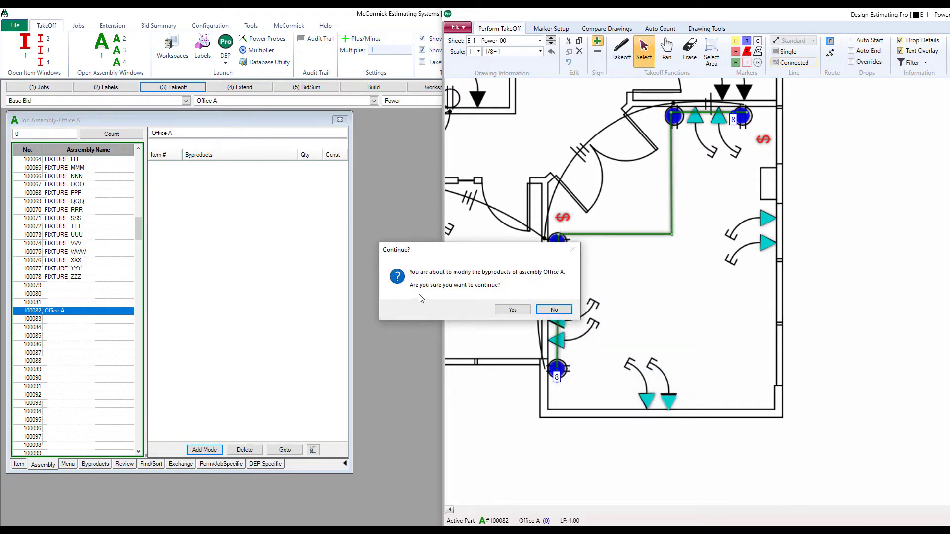
pyautogui.click(512, 310)
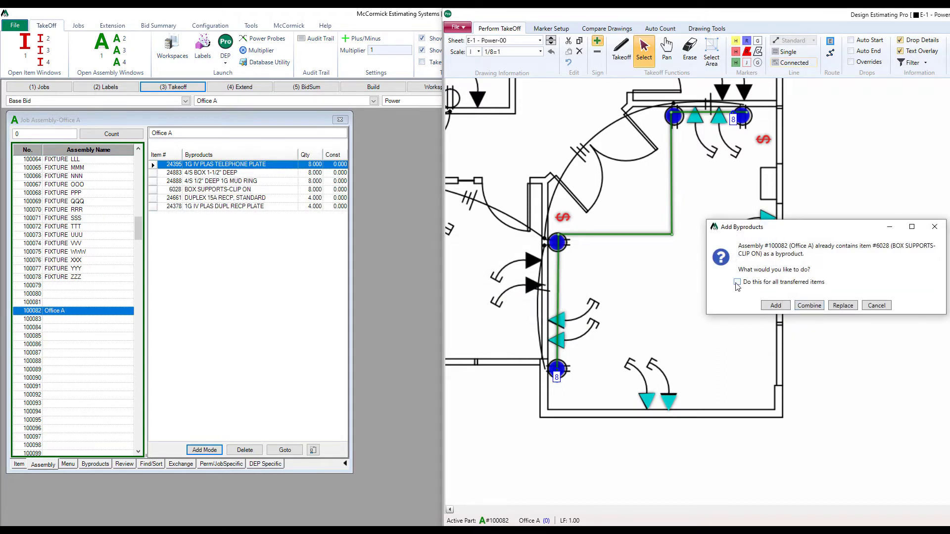
pyautogui.click(737, 283)
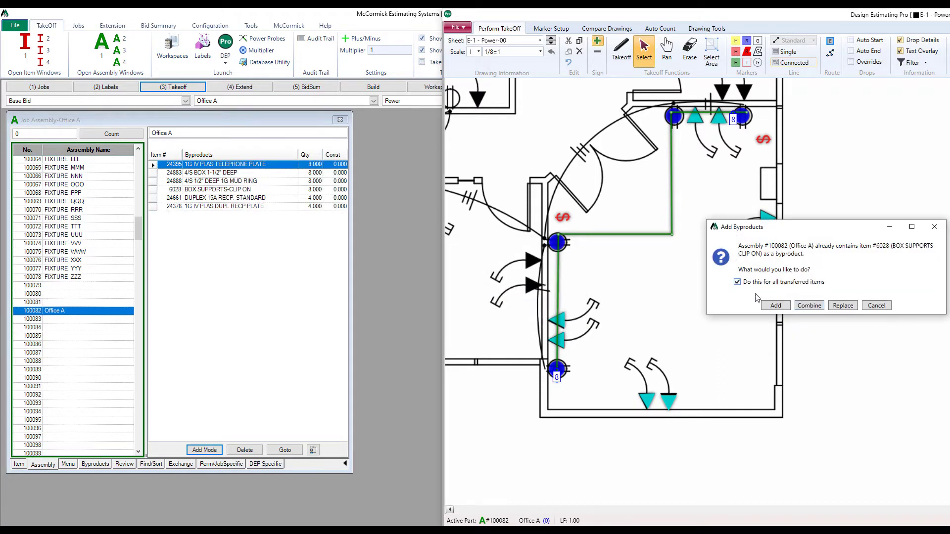
pyautogui.click(817, 307)
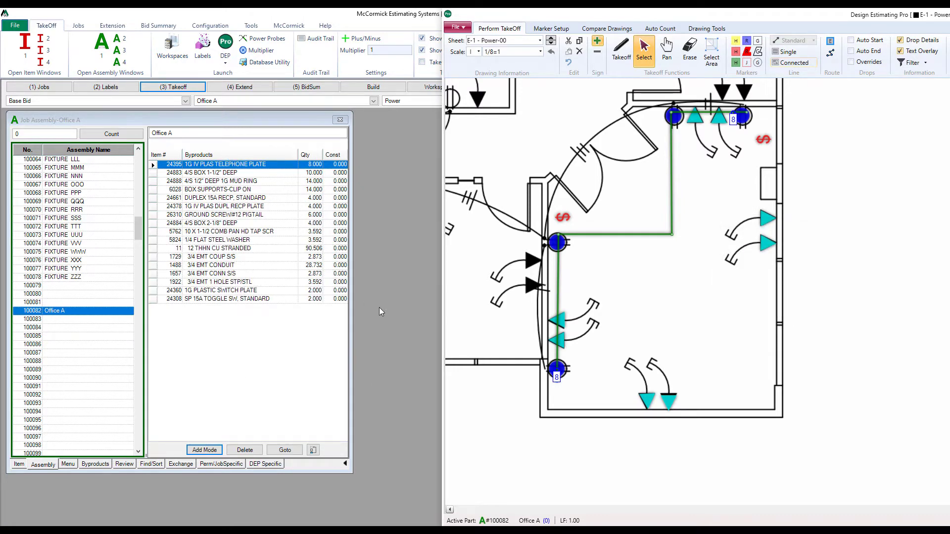
# Step: Set Office A's drawing marker to the Count style with a Square shape
pyautogui.click(266, 464)
pyautogui.click(208, 144)
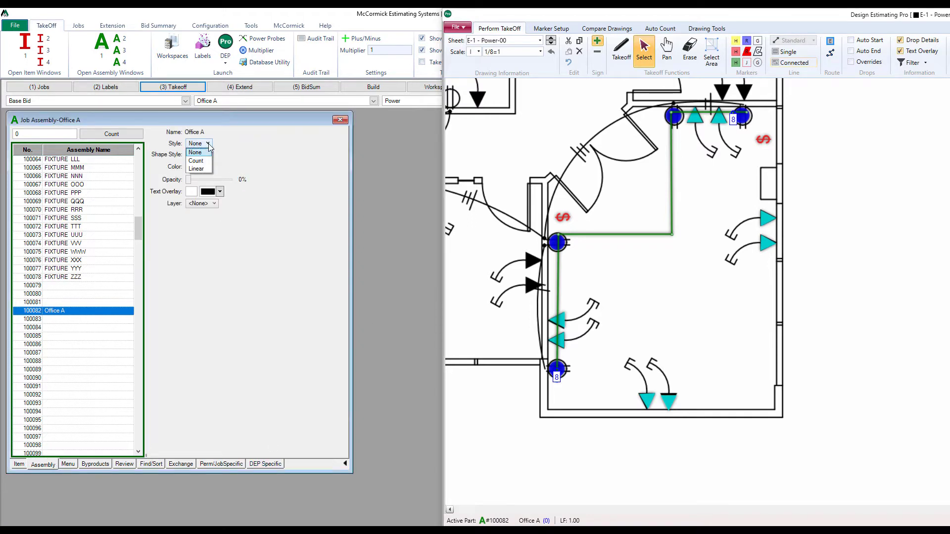
pyautogui.click(195, 161)
pyautogui.click(213, 155)
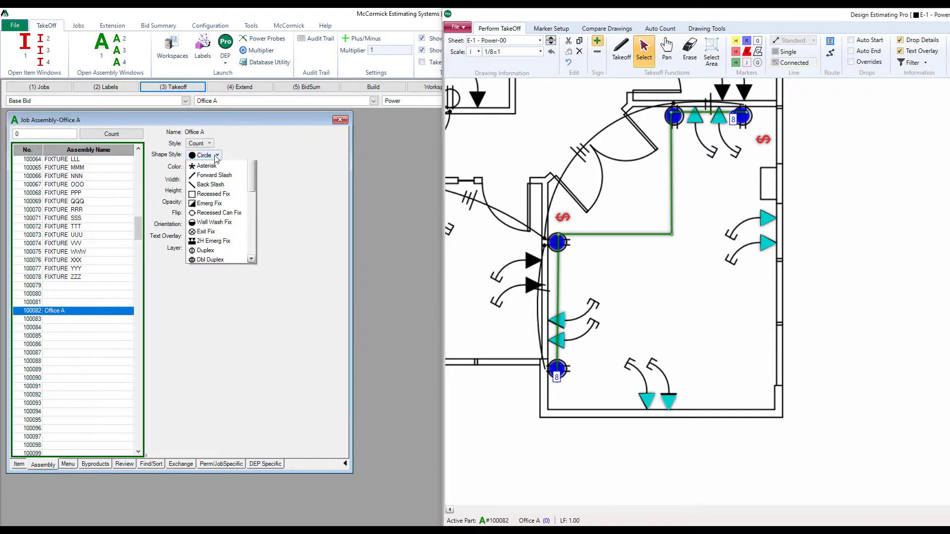
pyautogui.click(206, 184)
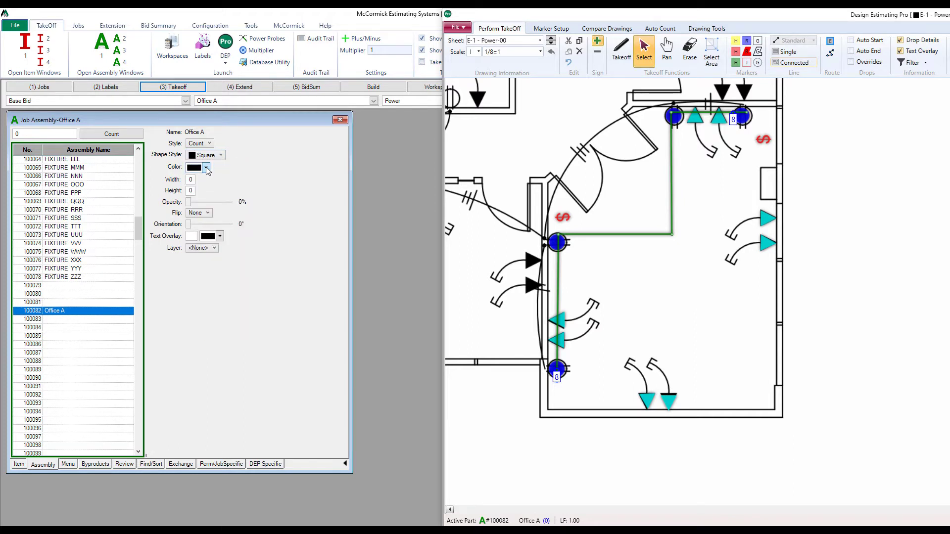
# Step: Give the Office A marker a gold color, width 4, height 4 and the text overlay "Office A", and make the assembly active
pyautogui.click(206, 168)
pyautogui.click(285, 231)
pyautogui.press('Tab')
pyautogui.click(196, 236)
pyautogui.click(64, 319)
pyautogui.click(63, 311)
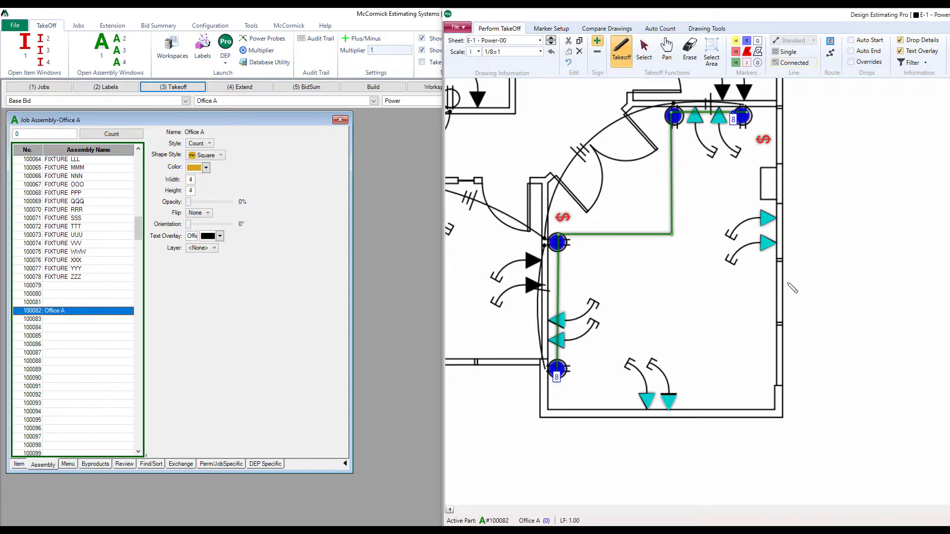
# Step: Place an Office A count marker in each of six other offices on the E-1 Power drawing
pyautogui.scroll(-1, 866, 238)
pyautogui.scroll(-4, 827, 272)
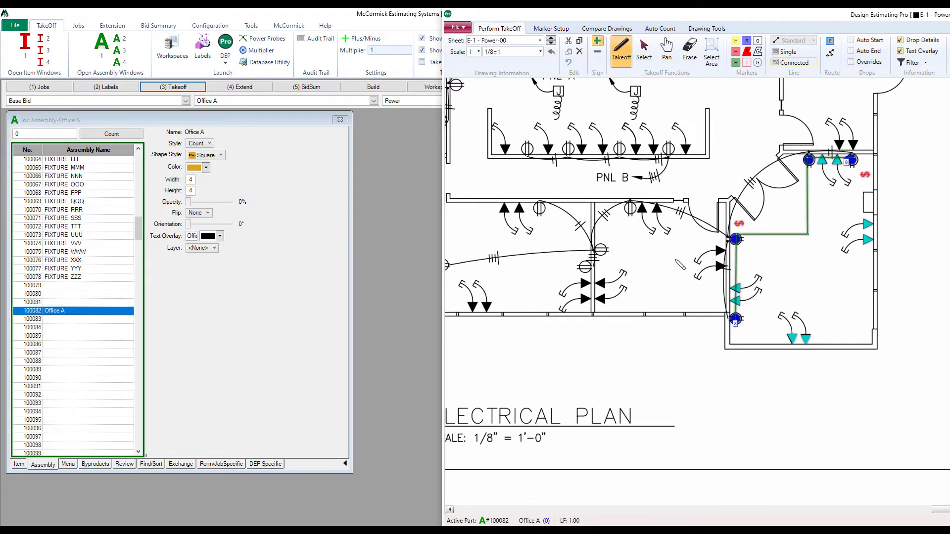
pyautogui.click(711, 314)
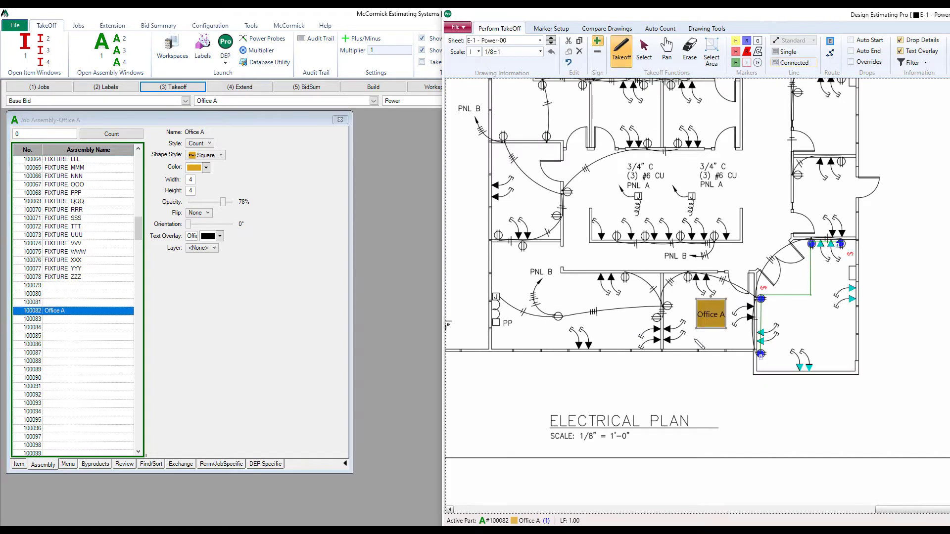
pyautogui.click(595, 317)
pyautogui.click(516, 196)
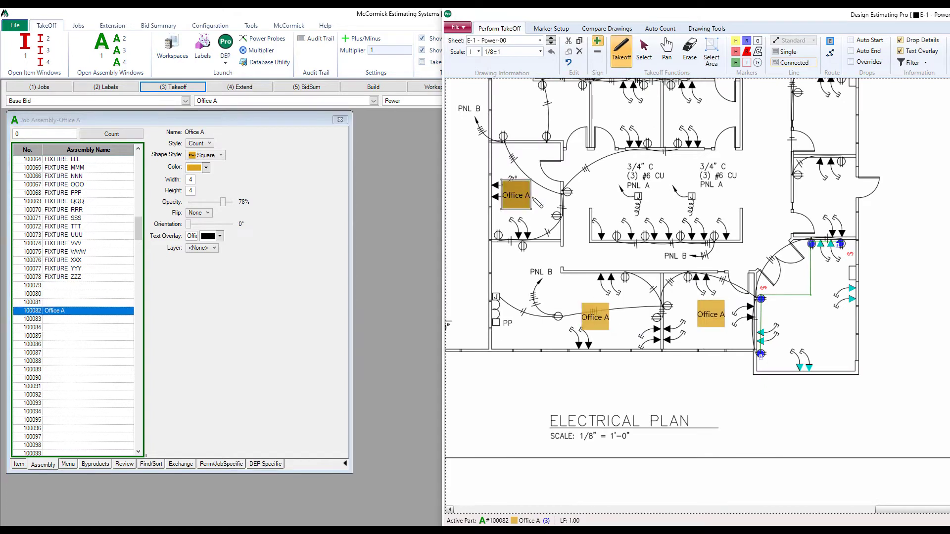
pyautogui.click(706, 113)
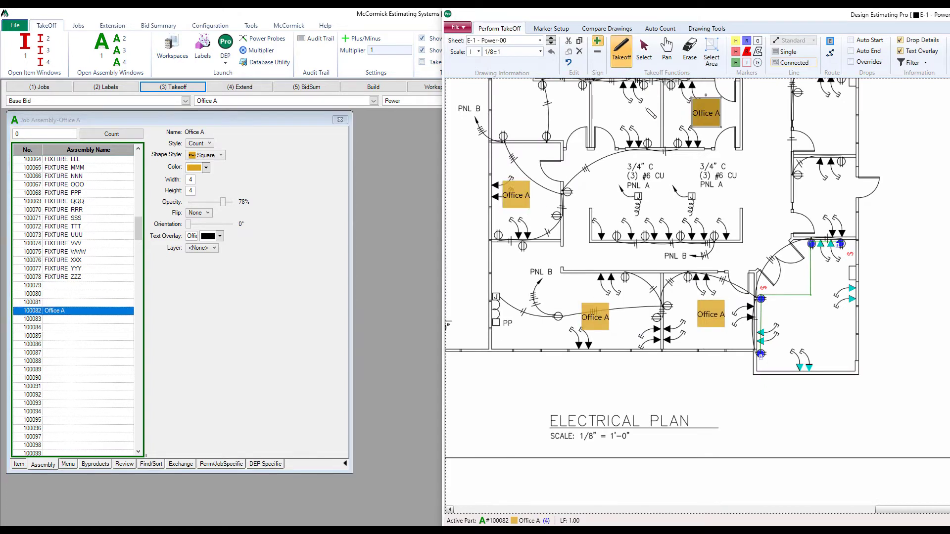
pyautogui.click(632, 113)
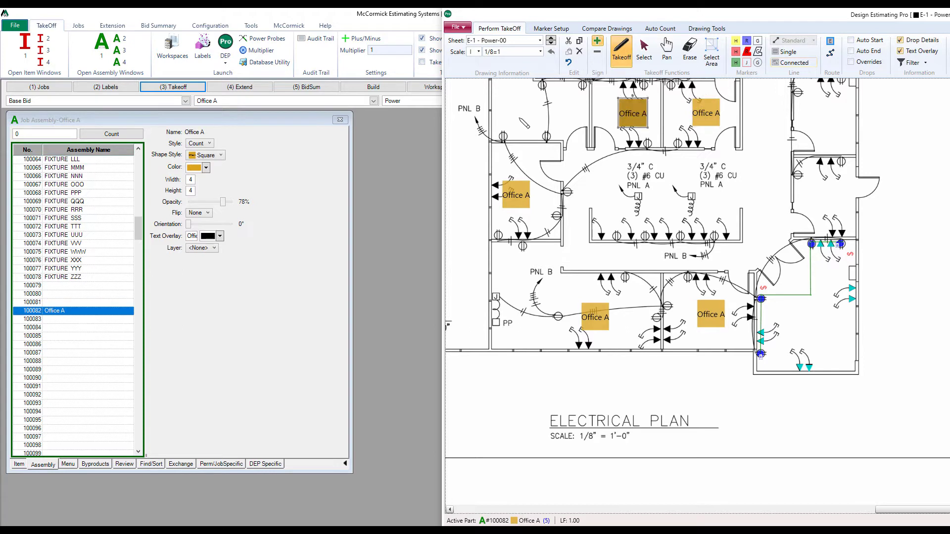
pyautogui.click(519, 106)
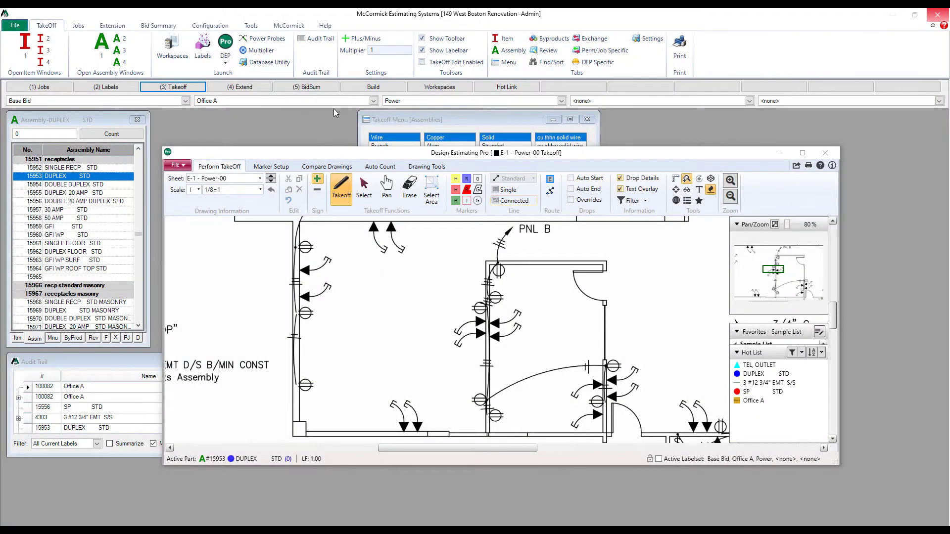
# Step: Change the active area label to Office B and back to Office A
pyautogui.click(372, 102)
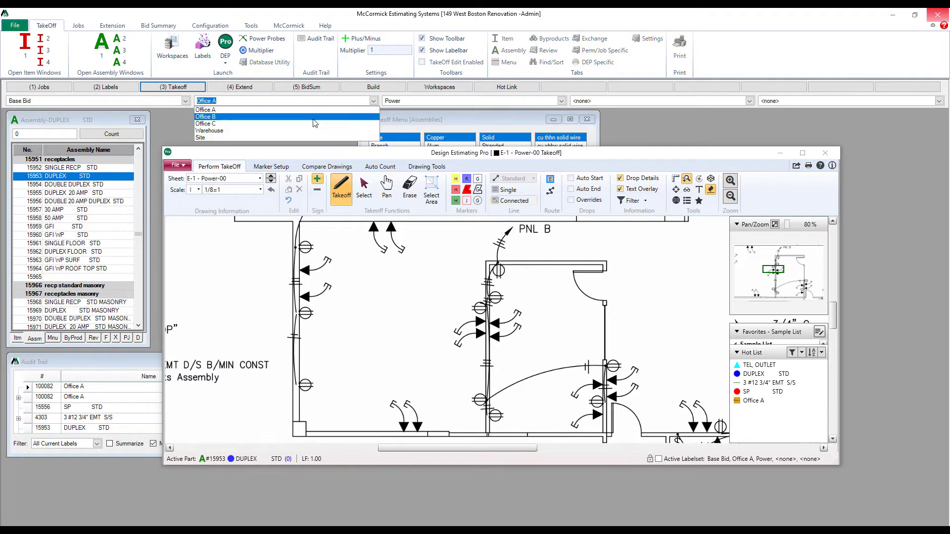
pyautogui.click(369, 116)
pyautogui.click(374, 103)
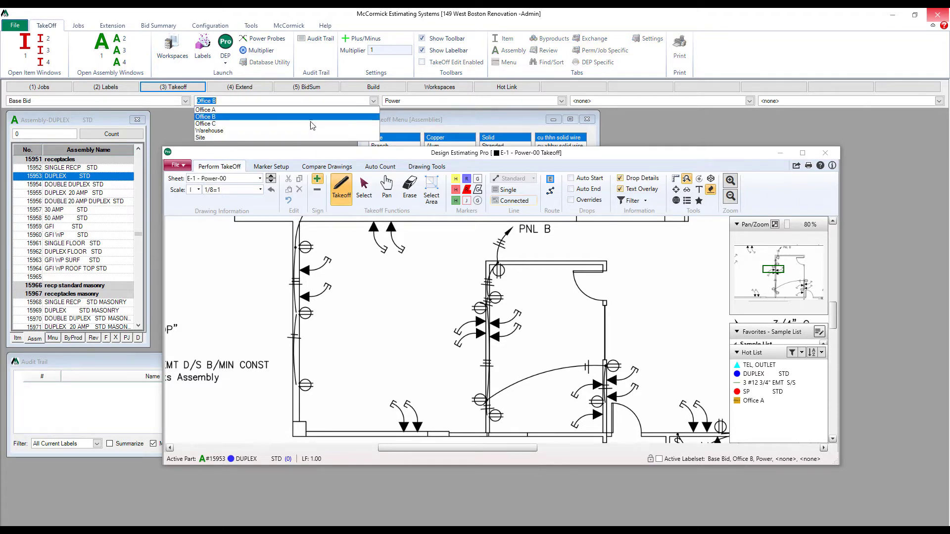
pyautogui.click(253, 110)
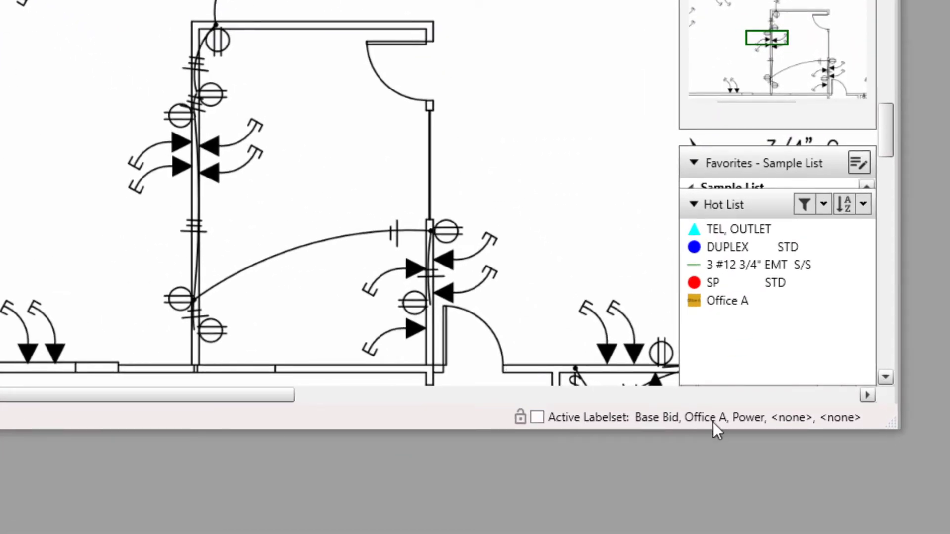
# Step: Lock the Base Bid, Office A, Power labelset to sheet E-1 and the Base Bid, Office A, Lighting labelset to sheet E-2 - Lighting-00
pyautogui.click(536, 418)
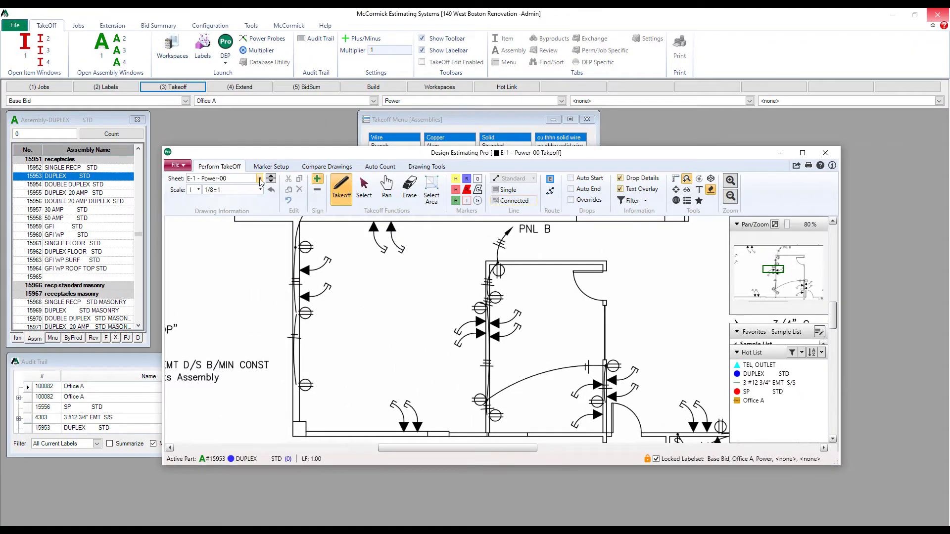
pyautogui.click(260, 179)
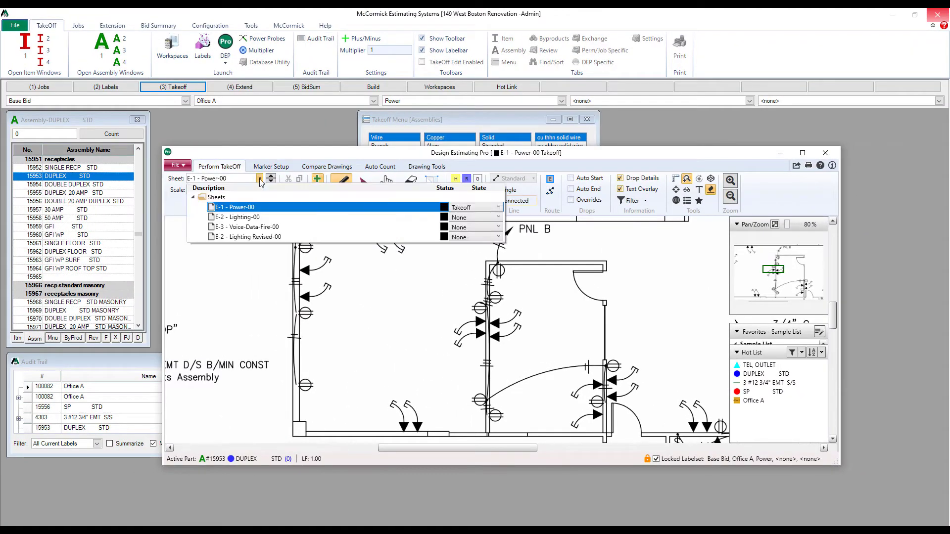
pyautogui.click(272, 216)
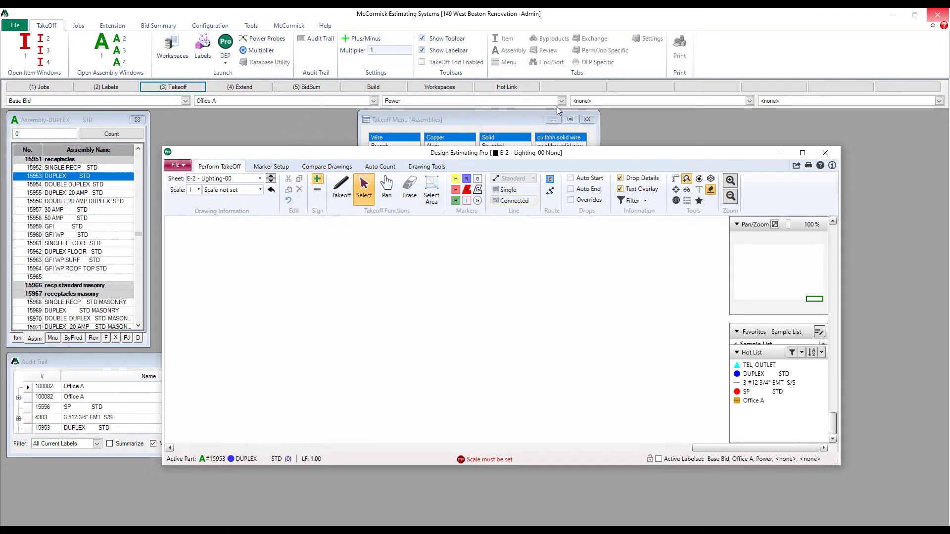
pyautogui.click(562, 100)
pyautogui.click(406, 110)
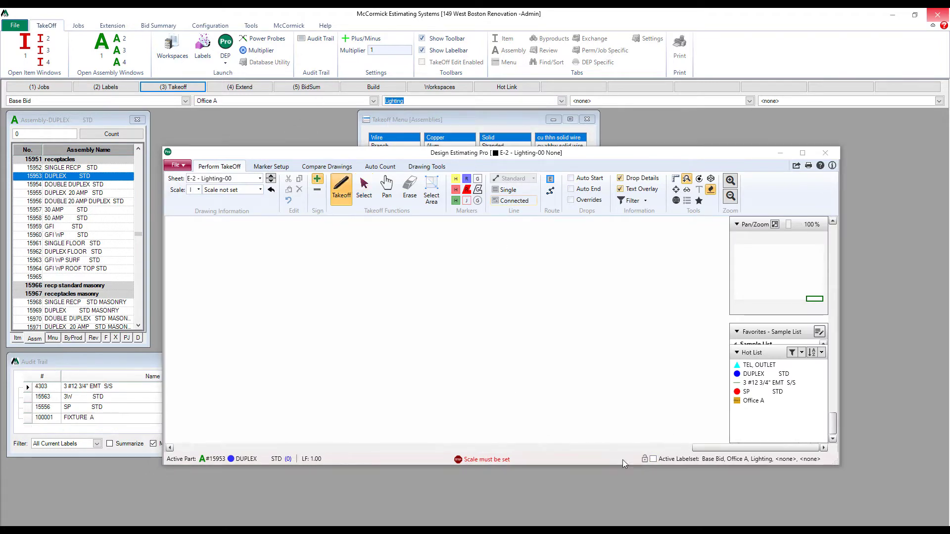
pyautogui.click(652, 459)
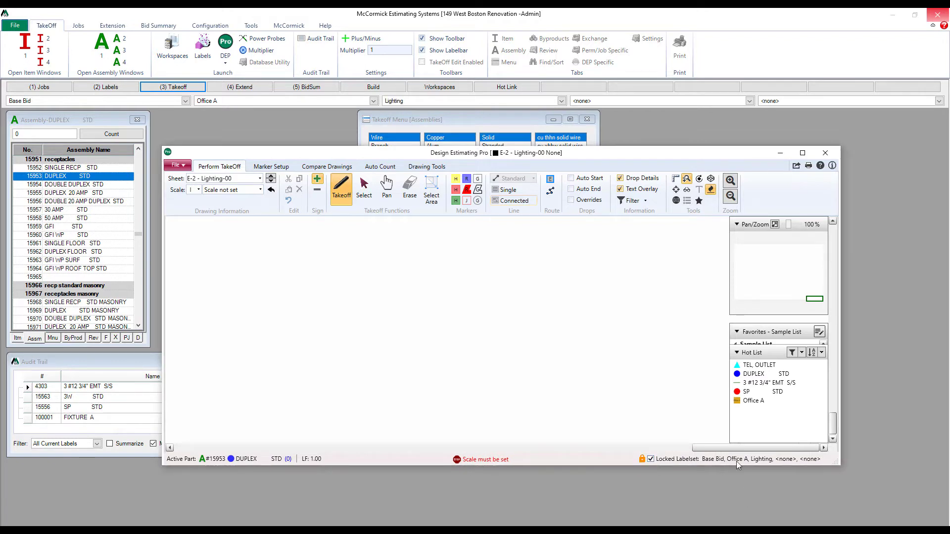
# Step: On sheet E-1 - Power-00, enable drop overrides with Drop Start 5, Drop End 10 and Drop Here 8
pyautogui.click(260, 182)
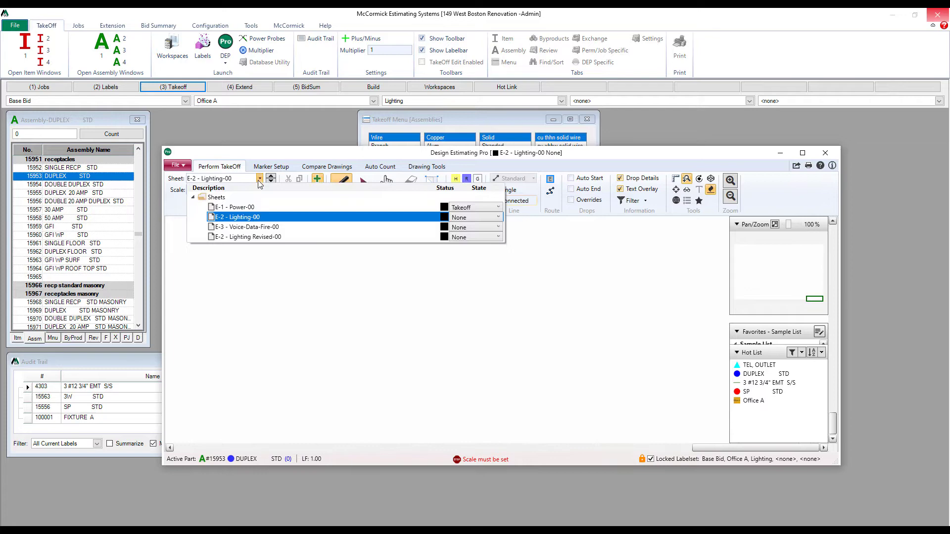
pyautogui.click(286, 209)
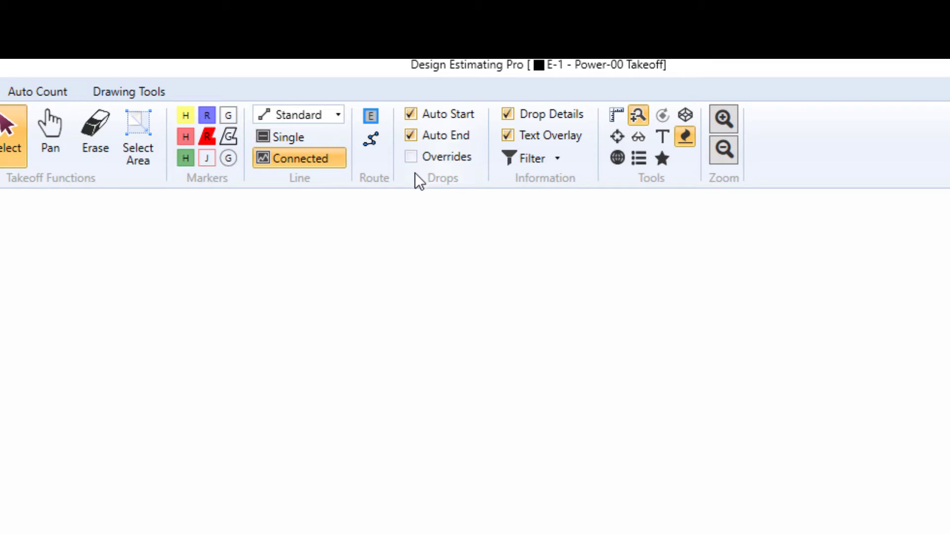
pyautogui.click(410, 158)
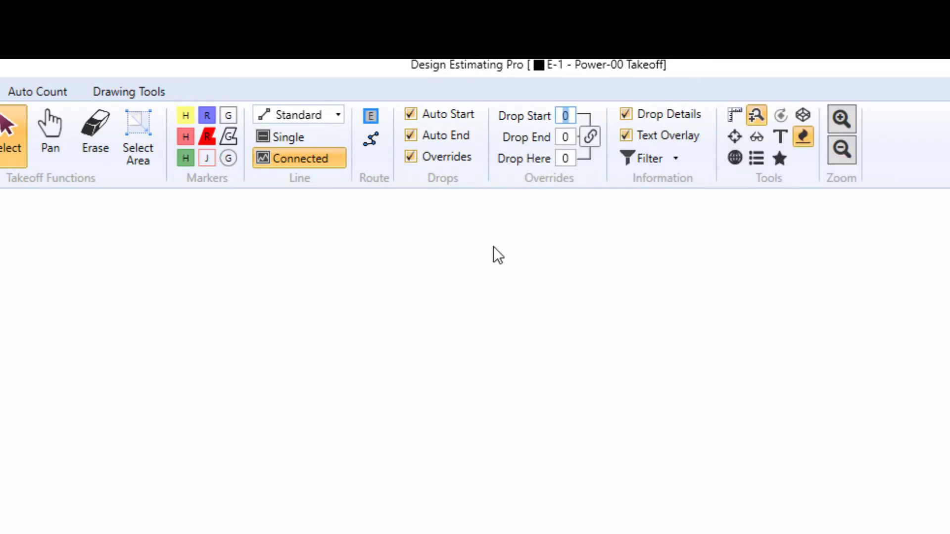
pyautogui.write('5')
pyautogui.click(570, 137)
pyautogui.write('10')
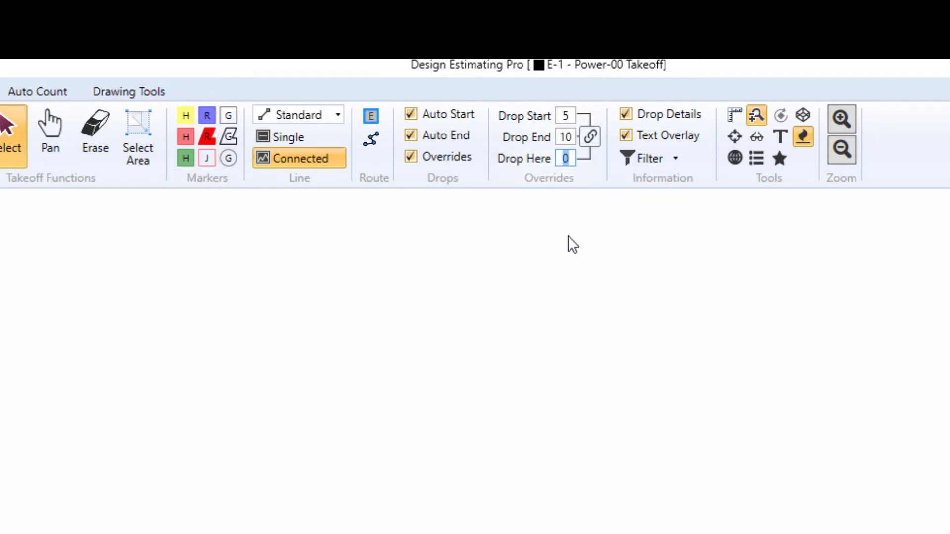
pyautogui.write('8')
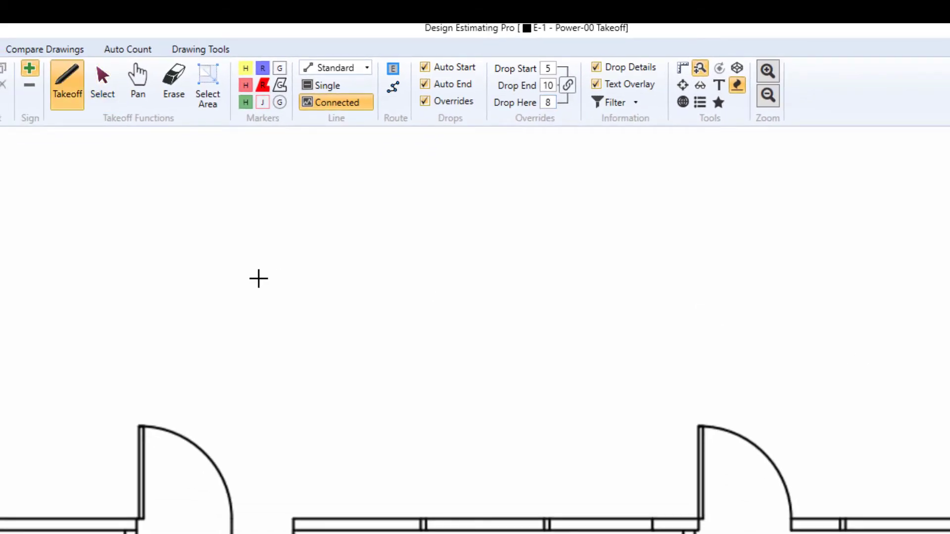
# Step: Draw a horizontal wire run in the open area above the two doors and add the Drop Here value near its middle
pyautogui.click(253, 290)
pyautogui.doubleClick(679, 279)
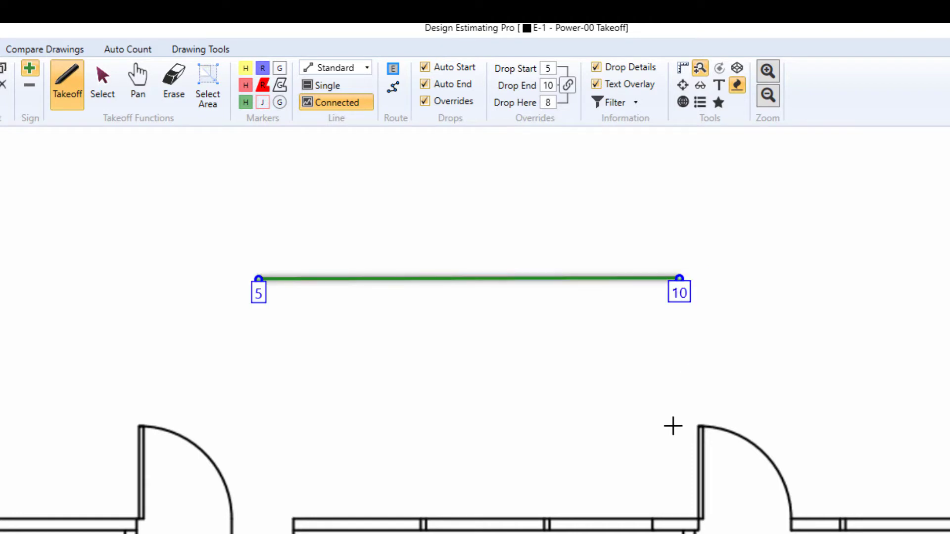
pyautogui.rightClick(452, 278)
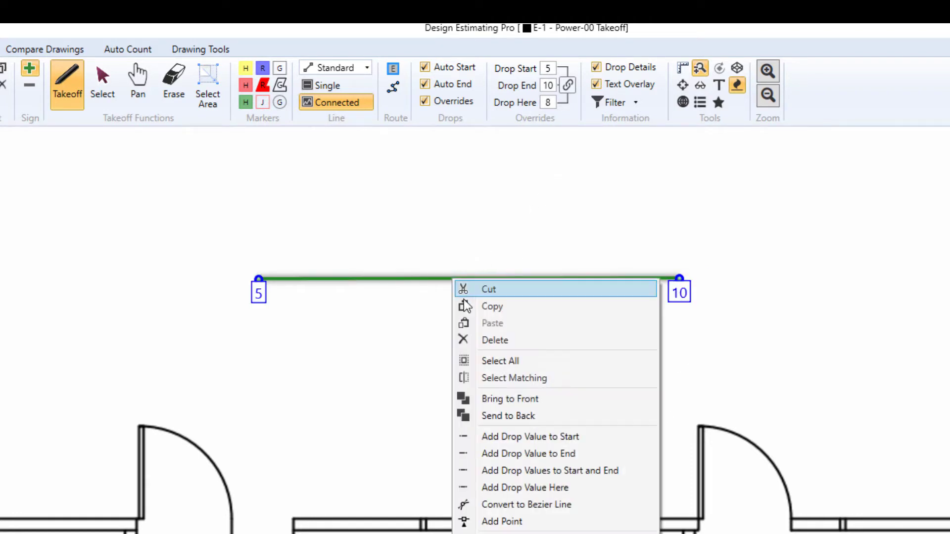
pyautogui.click(525, 487)
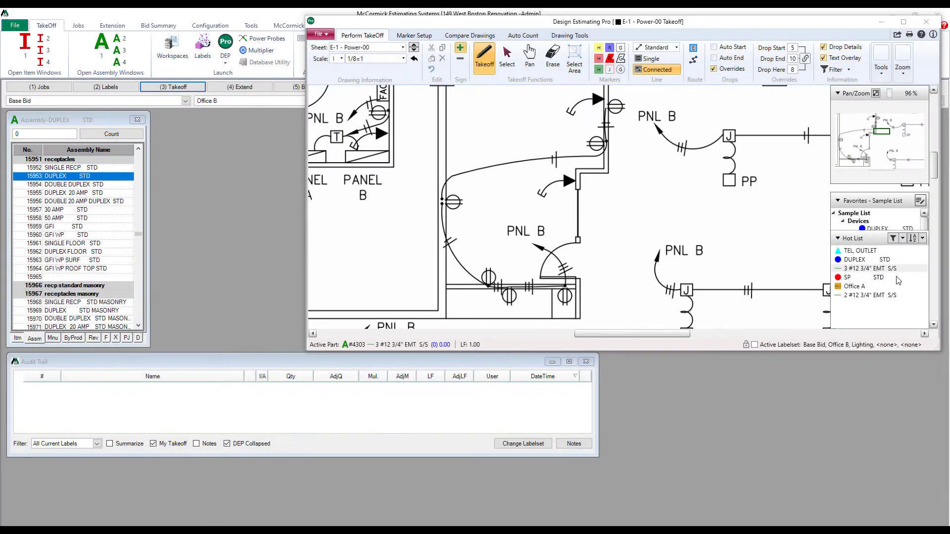
# Step: Draw a 3 #12 3/4" EMT S/S run about 43 ft long from the lower circuit's far J box and stretch its end to Panel B
pyautogui.click(890, 271)
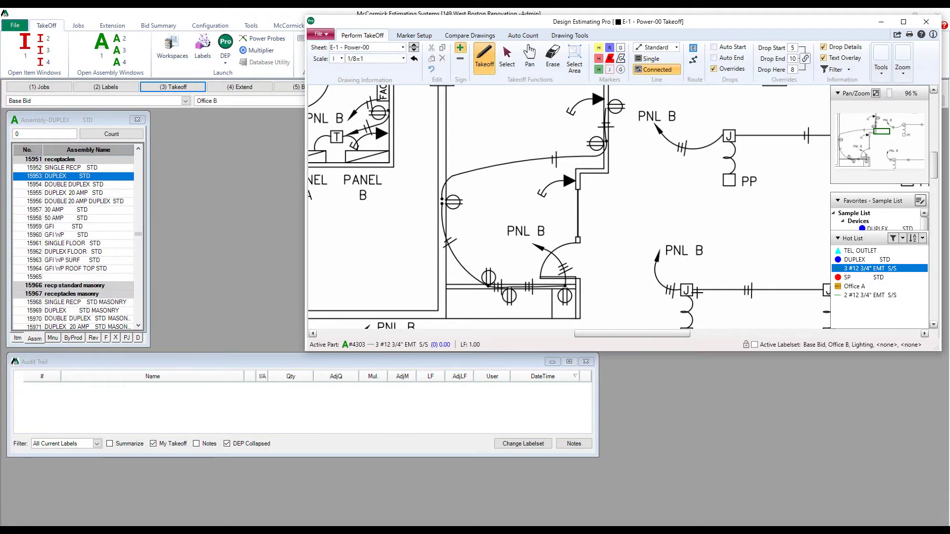
pyautogui.click(827, 290)
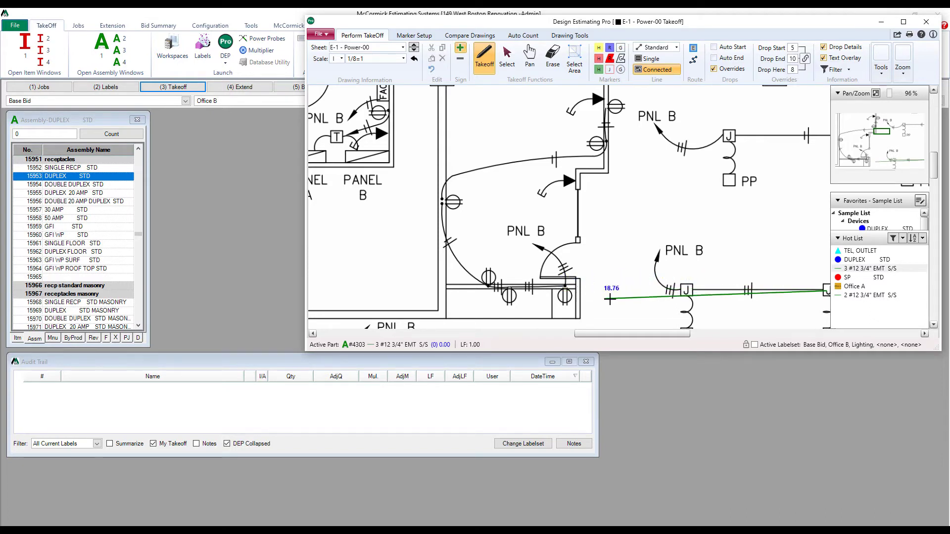
pyautogui.click(364, 287)
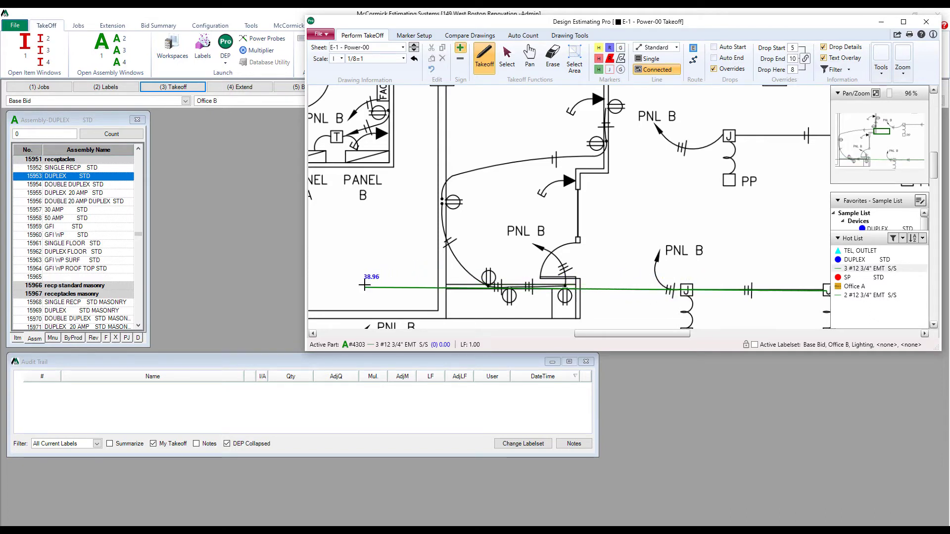
pyautogui.doubleClick(365, 234)
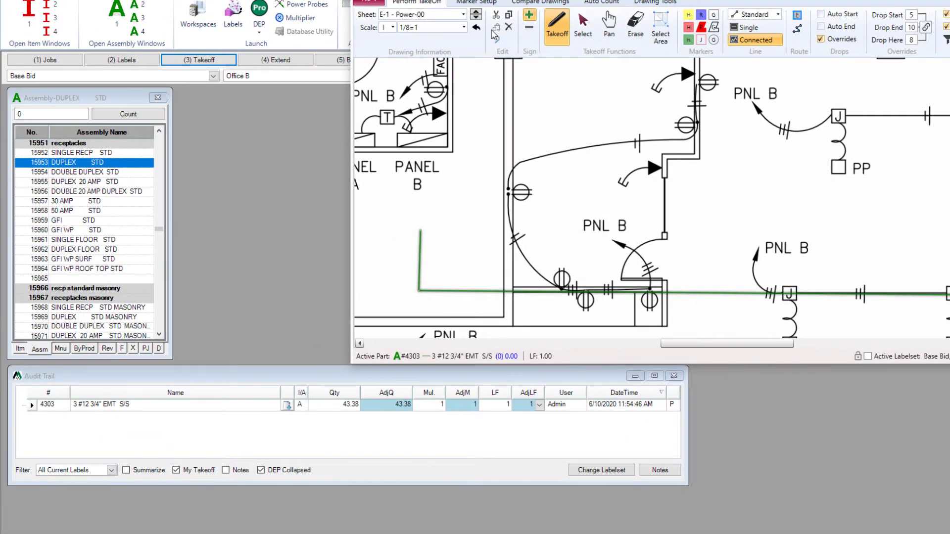
pyautogui.click(583, 31)
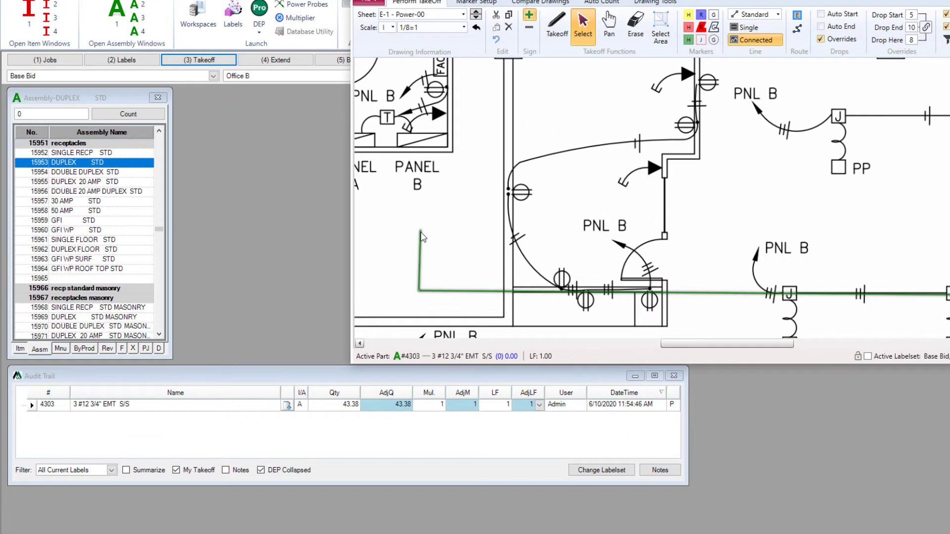
pyautogui.moveTo(425, 237); pyautogui.dragTo(426, 145)
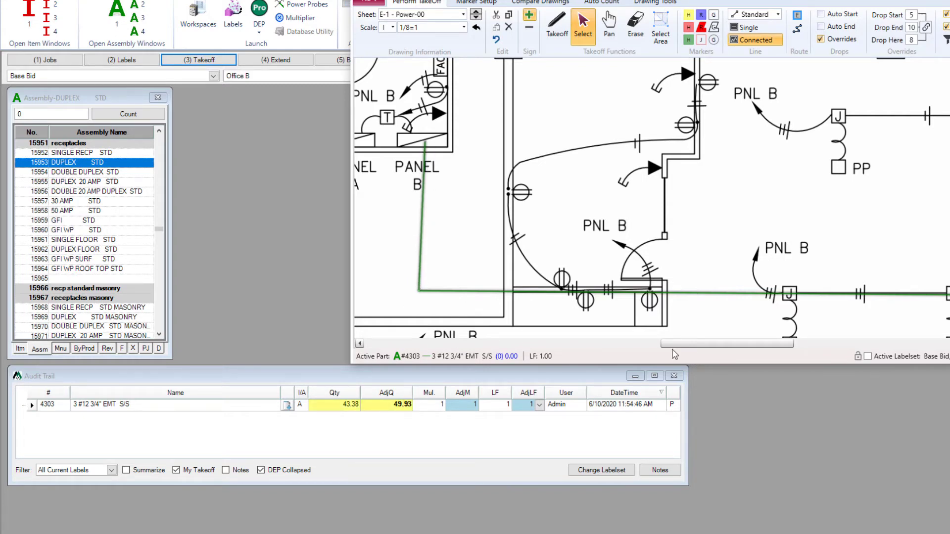
# Step: Add two points to the long segment of the EMT run and move each one upward to reroute it
pyautogui.rightClick(678, 298)
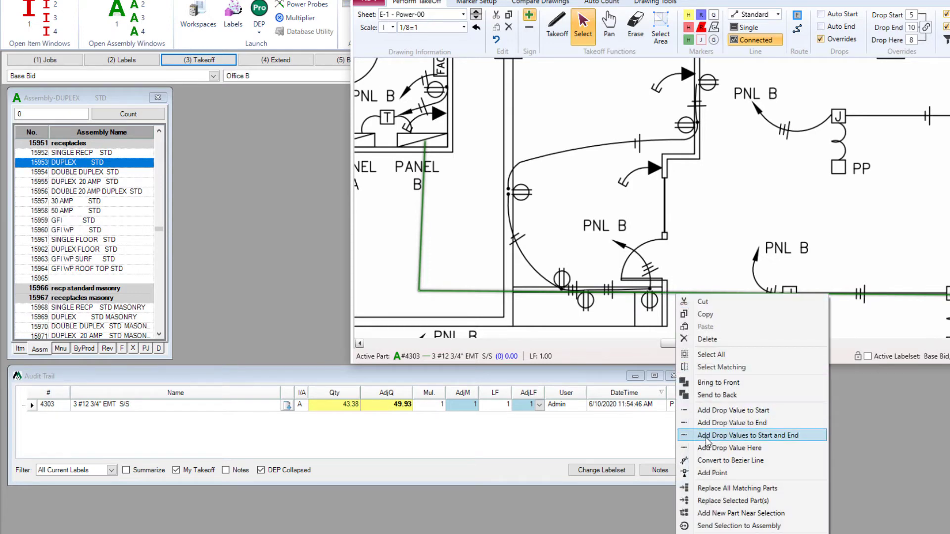
pyautogui.click(755, 475)
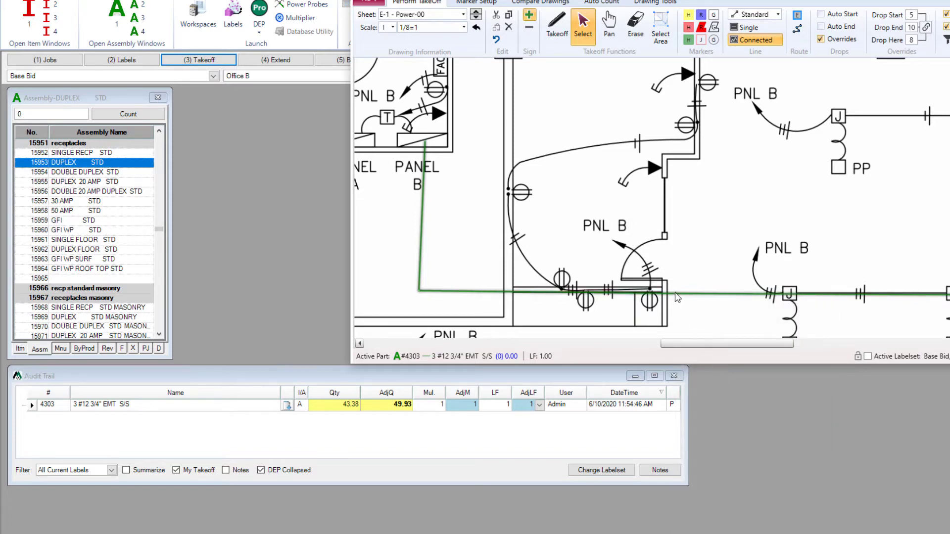
pyautogui.moveTo(678, 291); pyautogui.dragTo(683, 215)
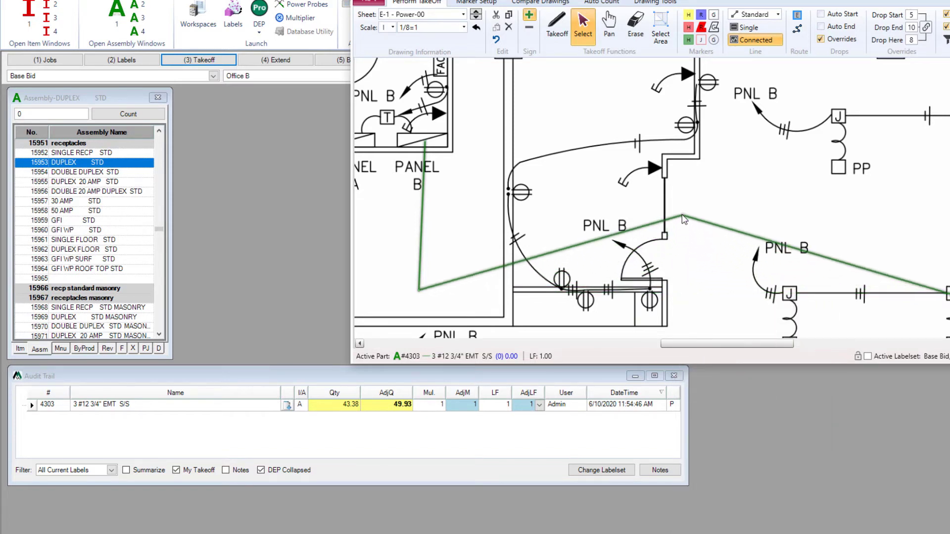
pyautogui.rightClick(500, 271)
pyautogui.click(537, 445)
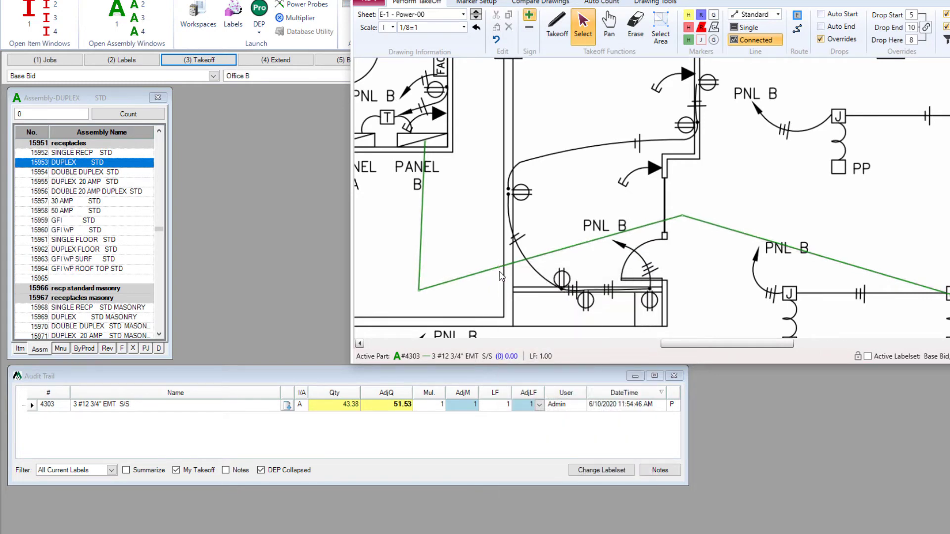
pyautogui.moveTo(500, 272); pyautogui.dragTo(505, 220)
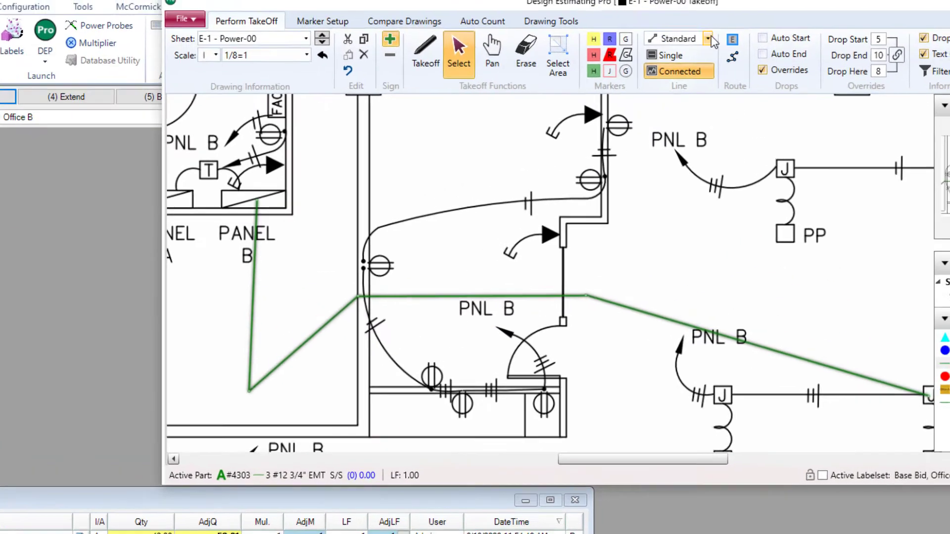
# Step: Draw a horizontal Bezier 3 #12 3/4" EMT S/S run about 14 ft long in the open area below the PP box
pyautogui.click(777, 15)
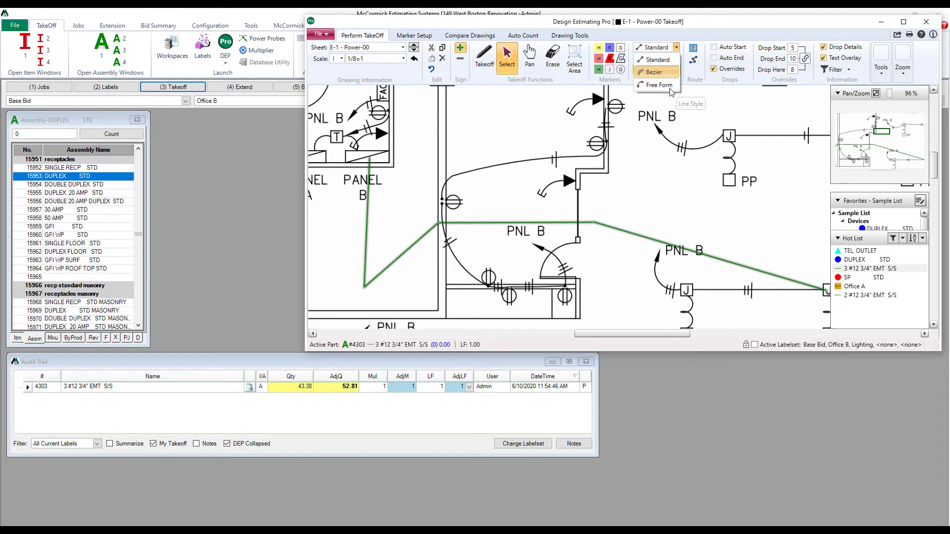
pyautogui.press('Return')
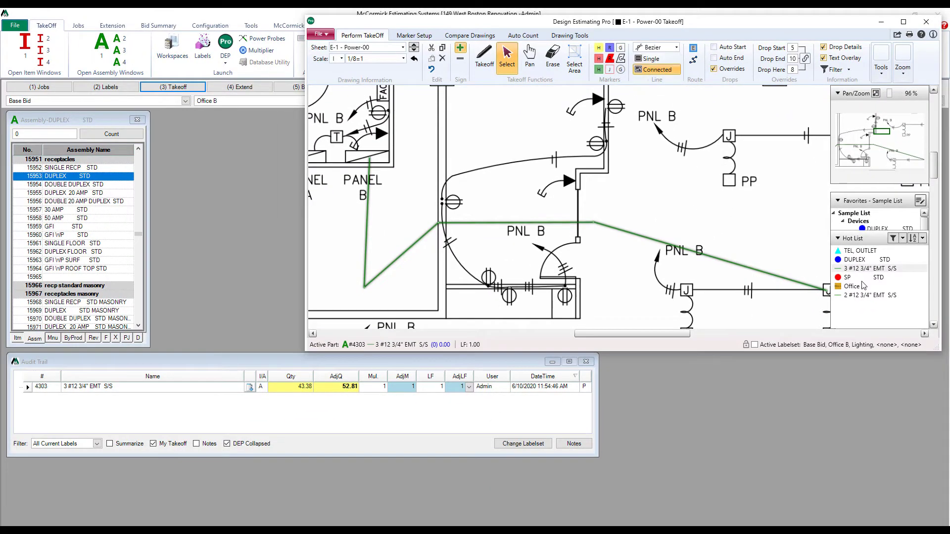
pyautogui.click(862, 268)
pyautogui.click(609, 204)
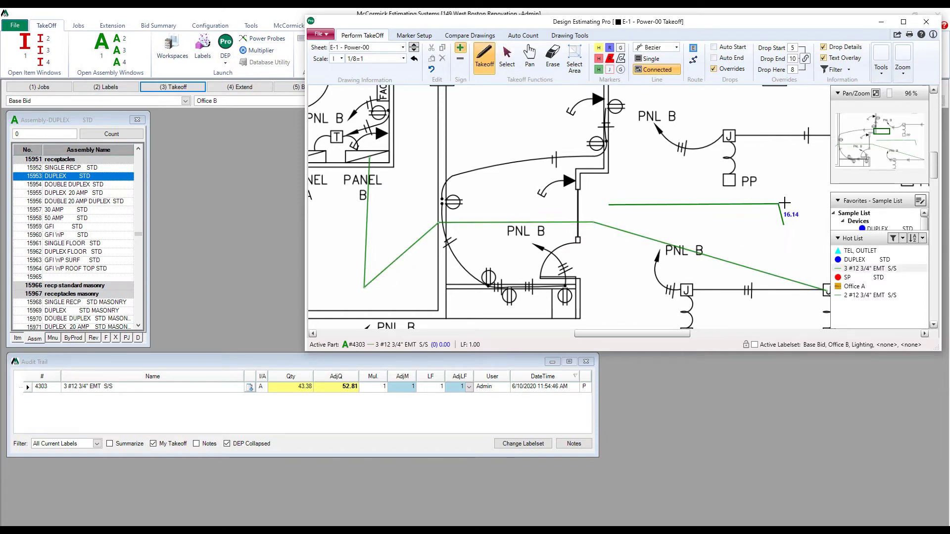
pyautogui.doubleClick(780, 204)
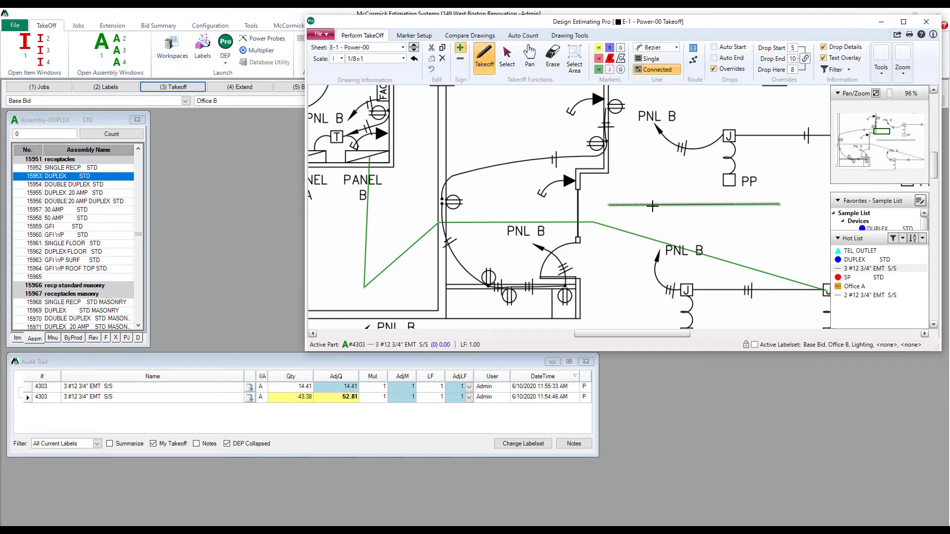
# Step: Pull both curve handles of the new Bezier run upward to bend it into an even arch
pyautogui.click(508, 63)
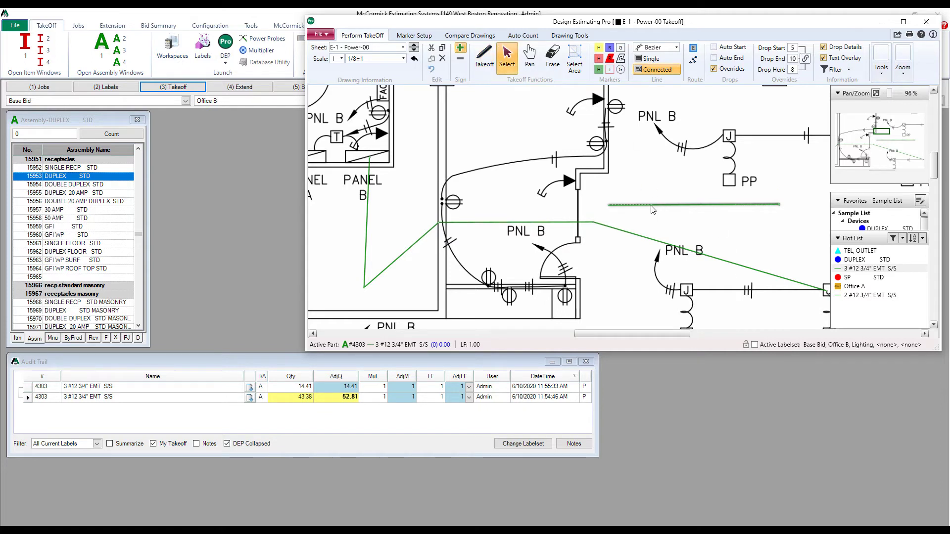
pyautogui.moveTo(653, 209); pyautogui.dragTo(658, 147)
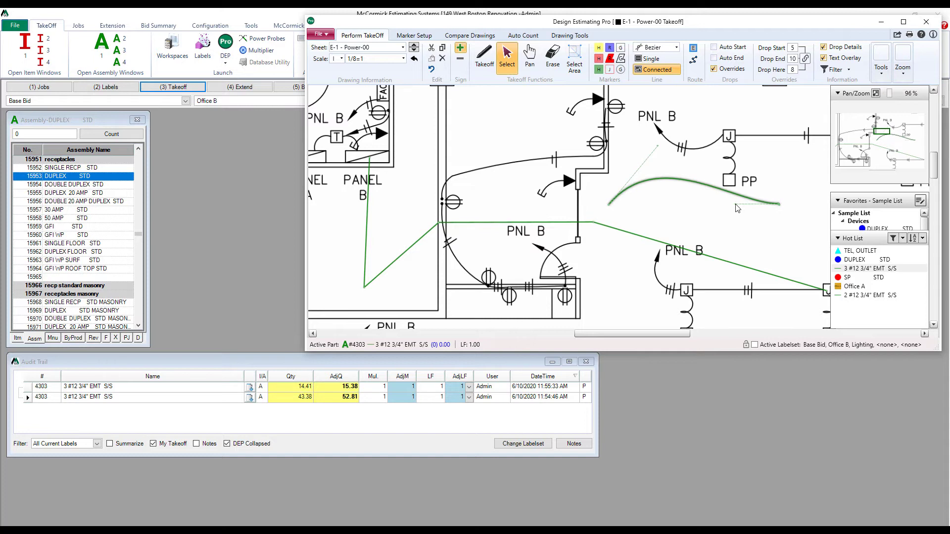
pyautogui.moveTo(738, 208); pyautogui.dragTo(751, 166)
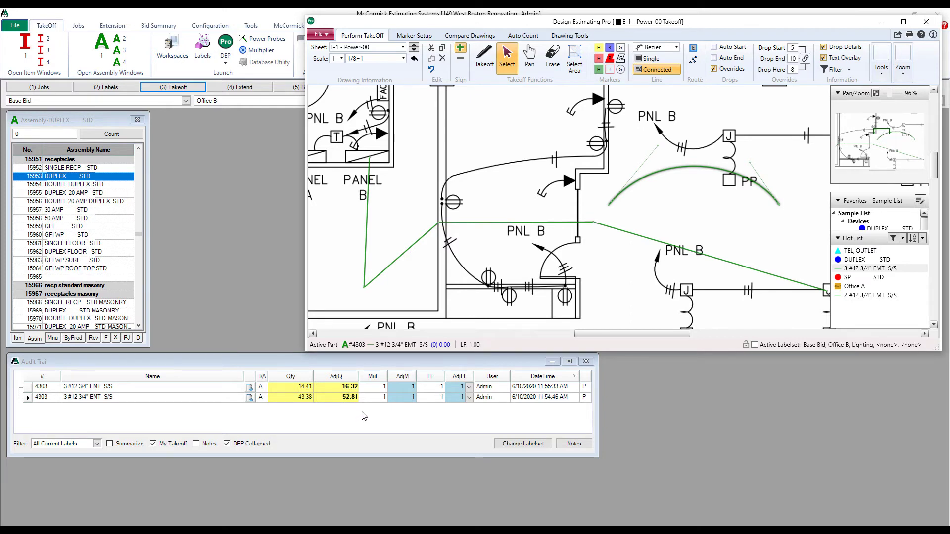
# Step: Switch the line style to Free Form and draw a freehand 3 #12 3/4" EMT S/S run beside the arched run
pyautogui.click(676, 47)
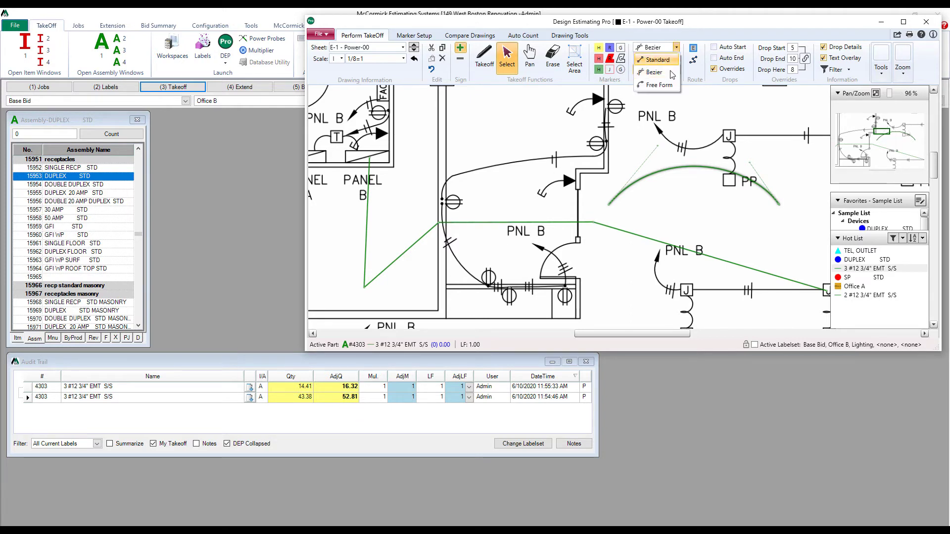
pyautogui.click(662, 89)
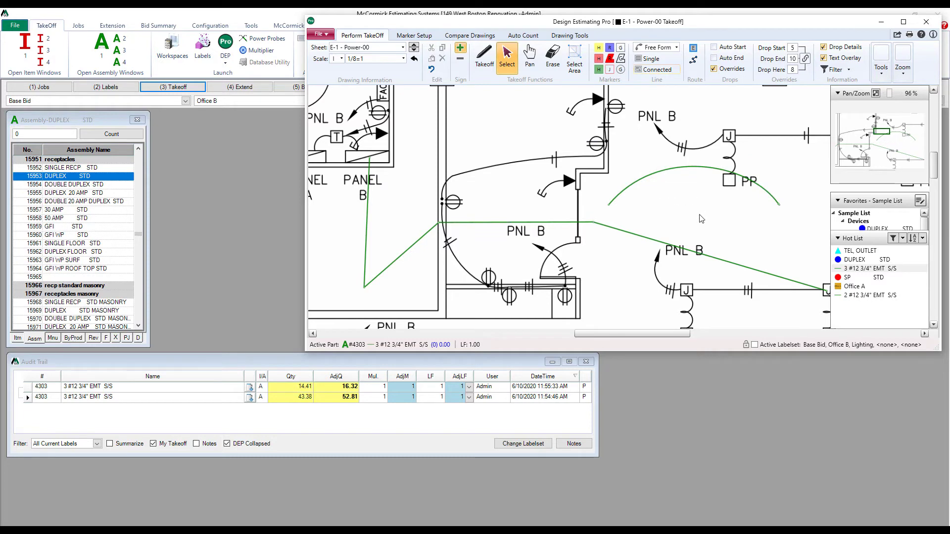
pyautogui.click(870, 268)
pyautogui.moveTo(645, 216)
pyautogui.mouseDown()
pyautogui.moveTo(685, 201)
pyautogui.moveTo(702, 240)
pyautogui.moveTo(742, 227)
pyautogui.moveTo(757, 239)
pyautogui.moveTo(811, 218)
pyautogui.moveTo(816, 148)
pyautogui.mouseUp()
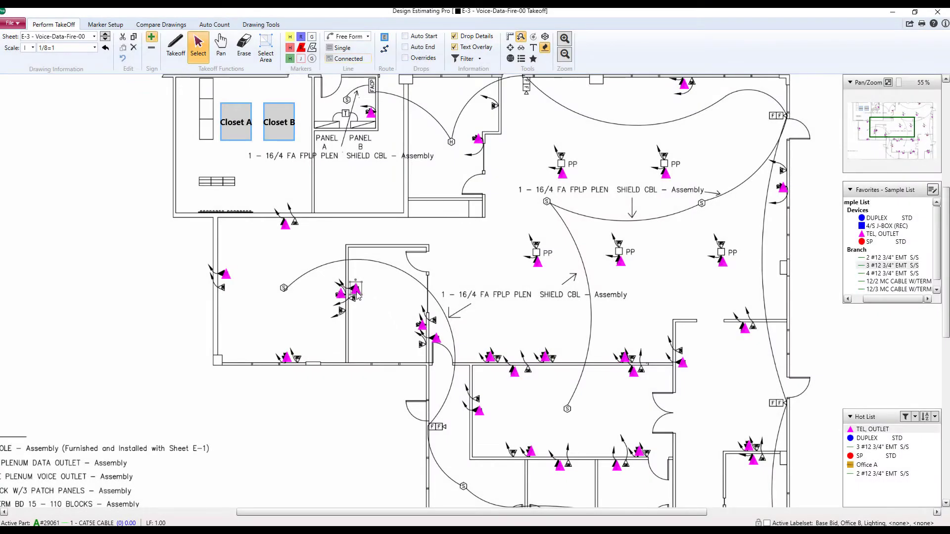
# Step: On sheet E-3, add orthogonal homeruns to Closet A from the outlets in the two rooms below the closets, and select the outlets in the upper open area
pyautogui.rightClick(358, 295)
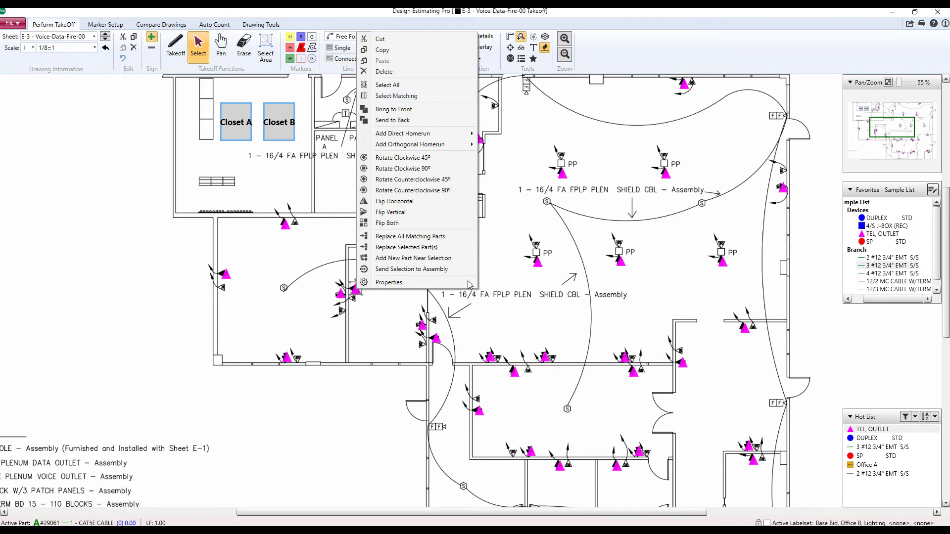
pyautogui.click(636, 286)
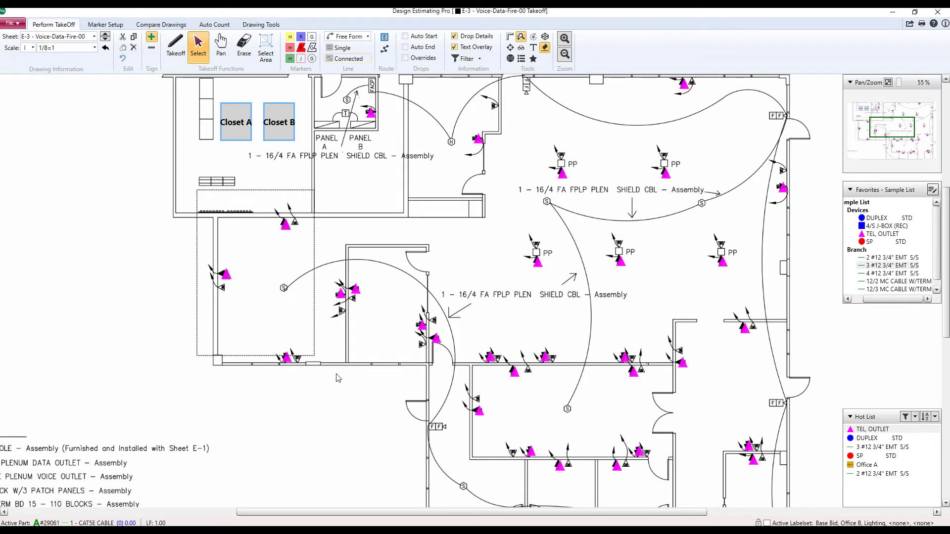
pyautogui.rightClick(347, 299)
pyautogui.moveTo(404, 149)
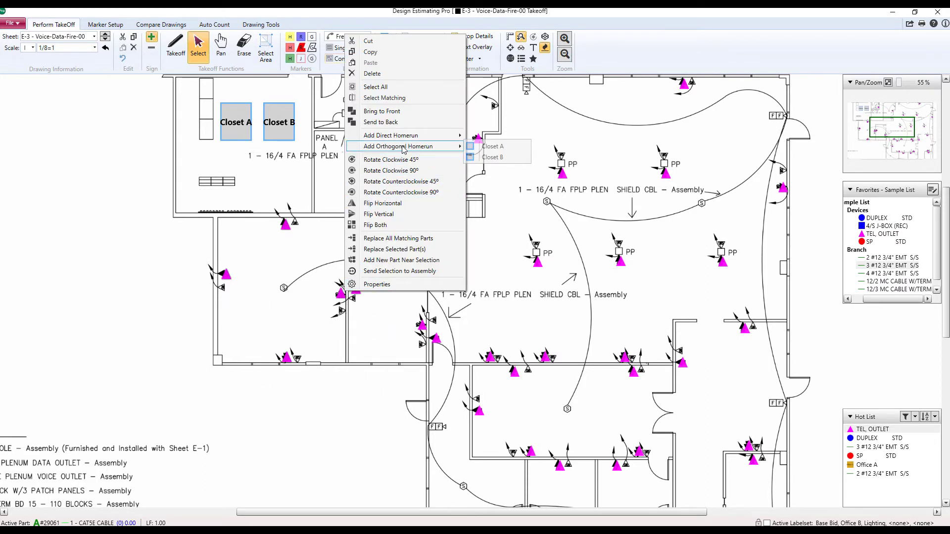
pyautogui.click(492, 148)
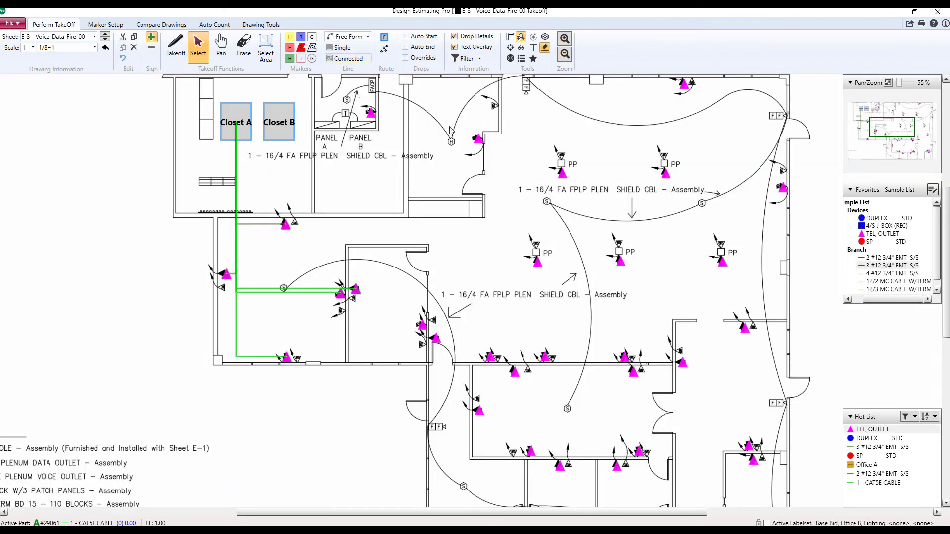
pyautogui.moveTo(345, 85); pyautogui.dragTo(803, 274)
pyautogui.rightClick(728, 266)
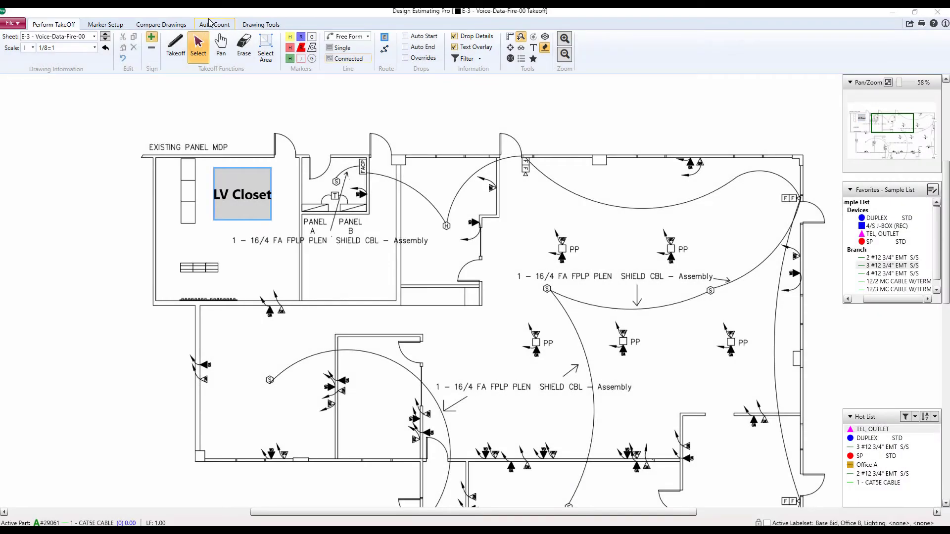
# Step: Define the solid triangle outlet symbol beside the upper doorway as the Auto Count criteria and search the marked plan area for it
pyautogui.click(214, 25)
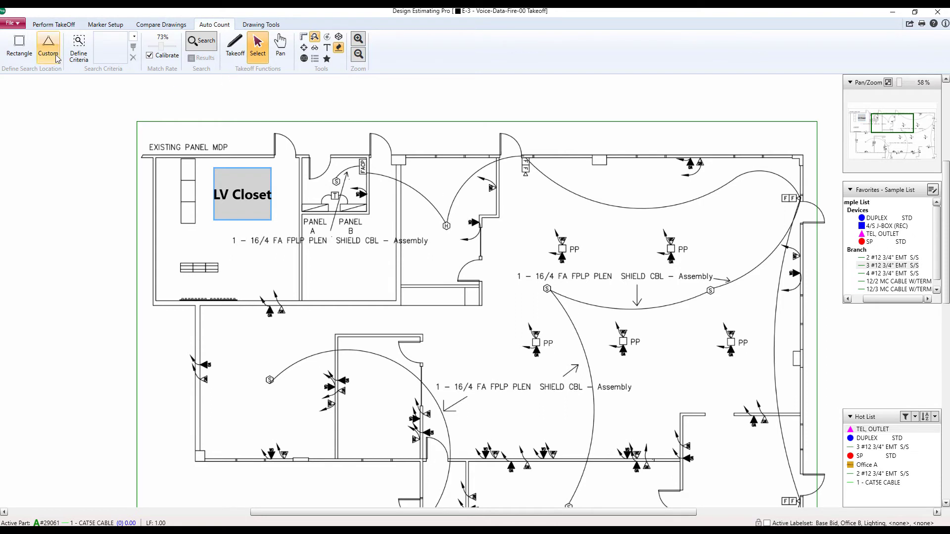
pyautogui.click(75, 47)
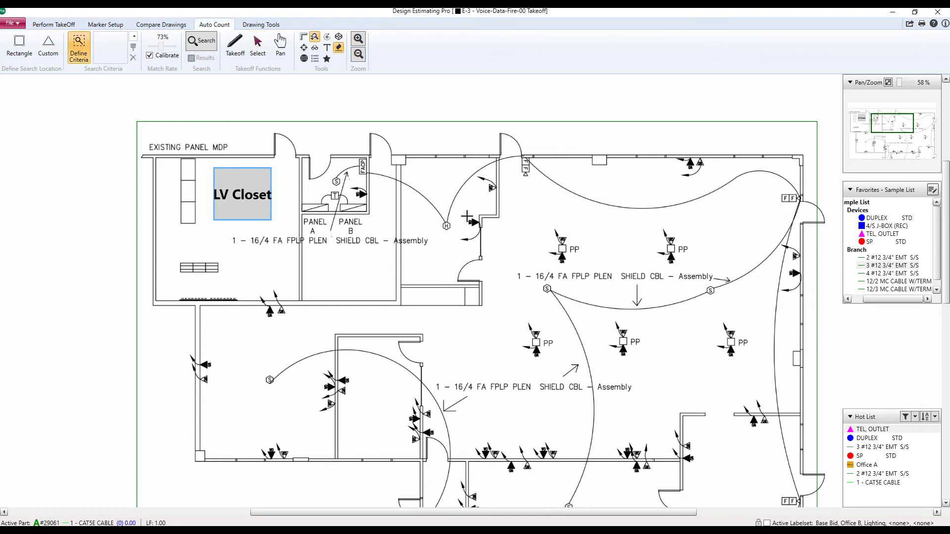
pyautogui.moveTo(480, 229); pyautogui.dragTo(482, 229)
pyautogui.click(202, 44)
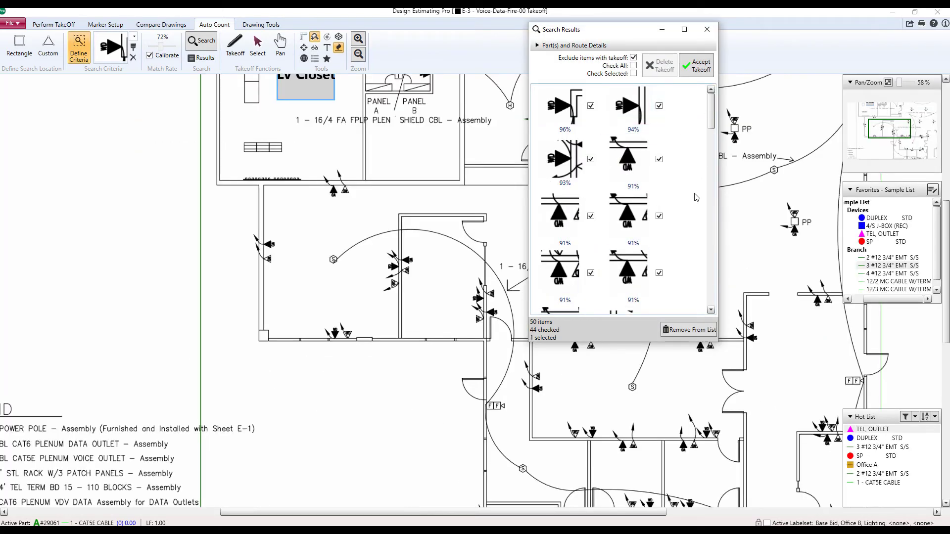
# Step: In the part and route details of the search results, include the 1 - CAT5E CABLE length and set the route type to Orthogonal
pyautogui.click(537, 45)
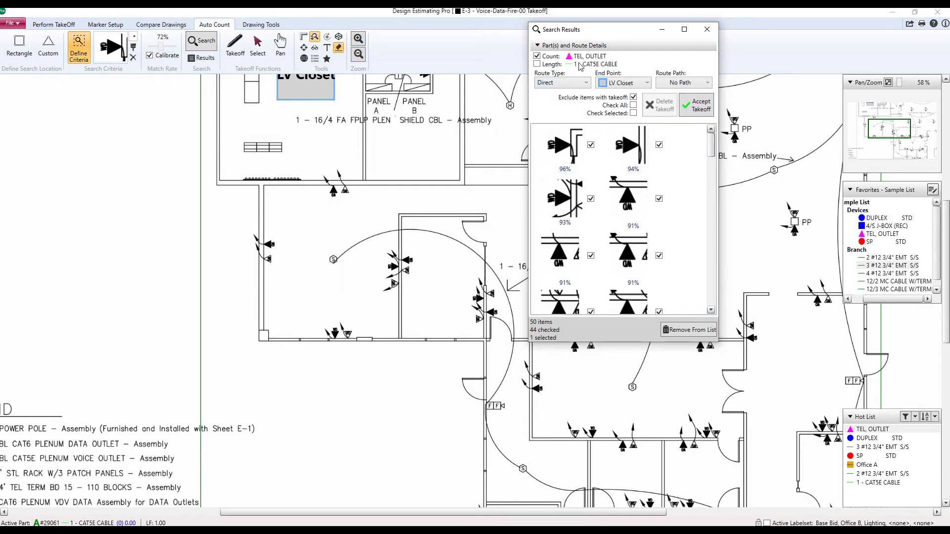
pyautogui.click(537, 64)
pyautogui.click(590, 87)
pyautogui.click(565, 104)
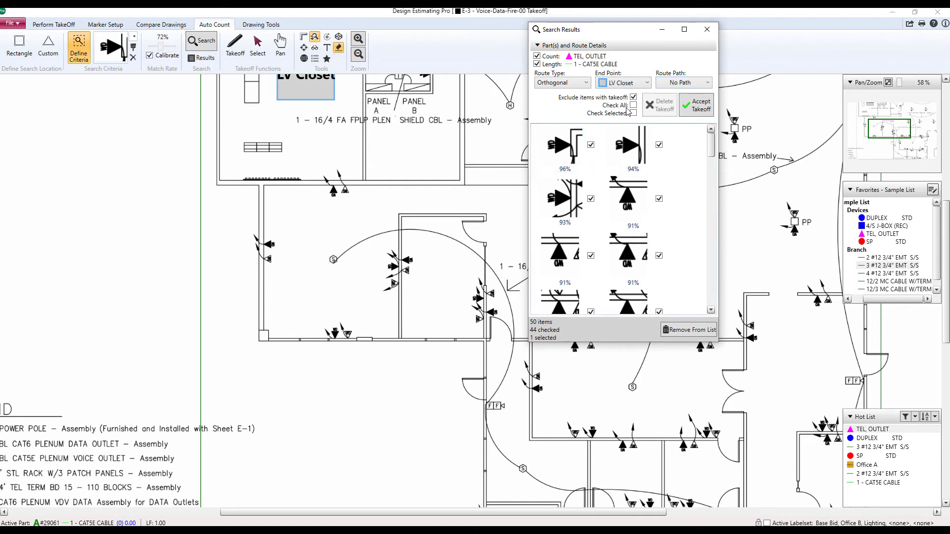
# Step: Accept the takeoff of the checked outlet matches with their cable routes and close the search results
pyautogui.click(701, 106)
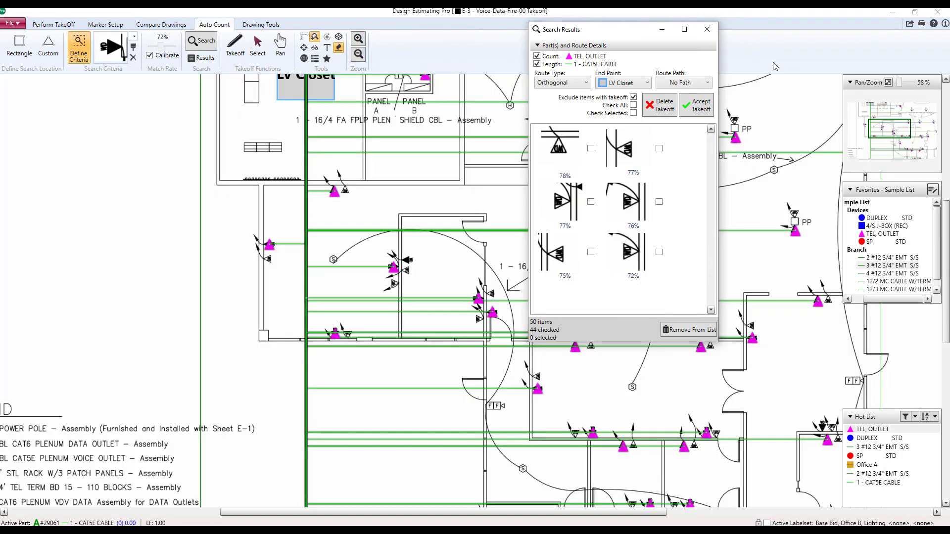
pyautogui.click(707, 30)
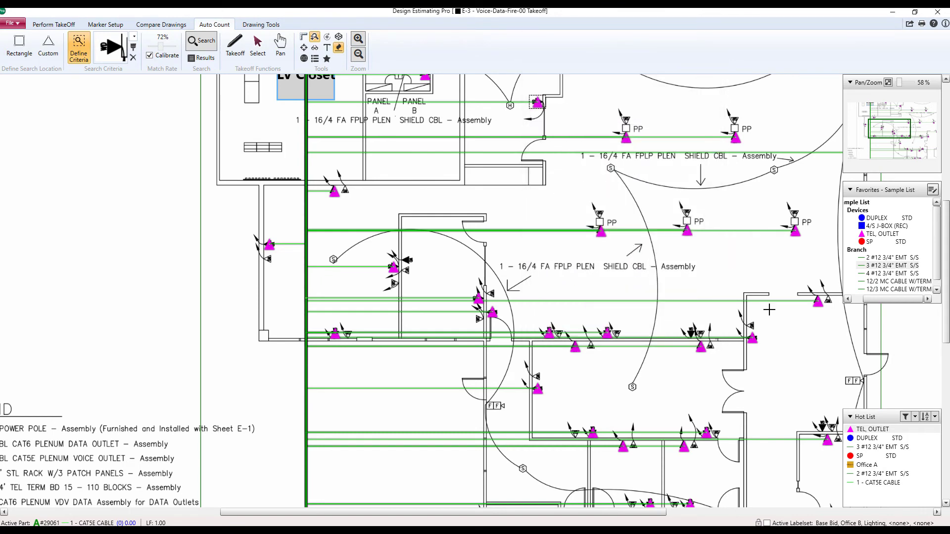
pyautogui.scroll(-3, 626, 293)
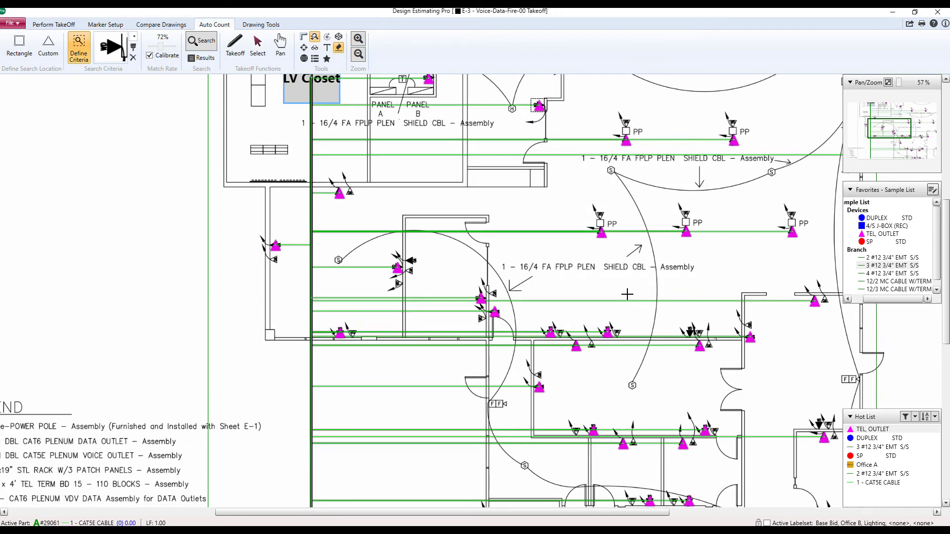
pyautogui.scroll(-1, 626, 295)
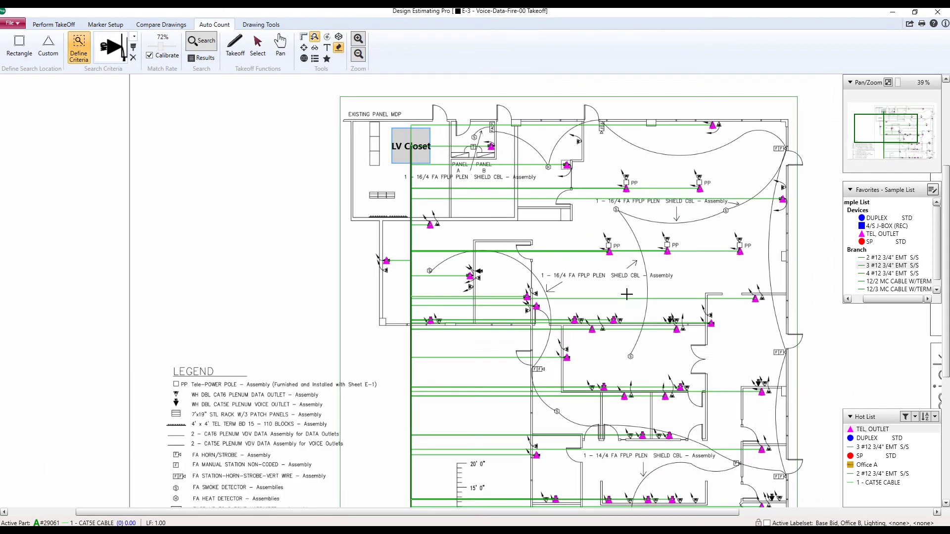